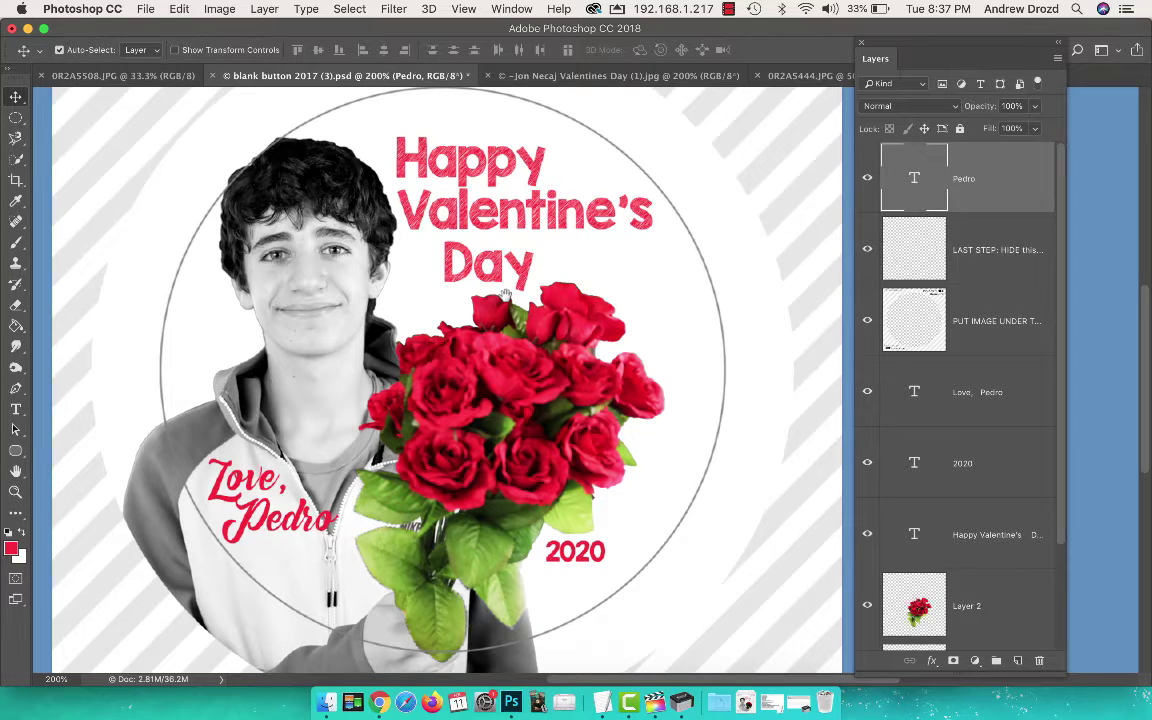
Widen the layer list so that more of the long layer names can be read.
drag(506, 293, 436, 388)
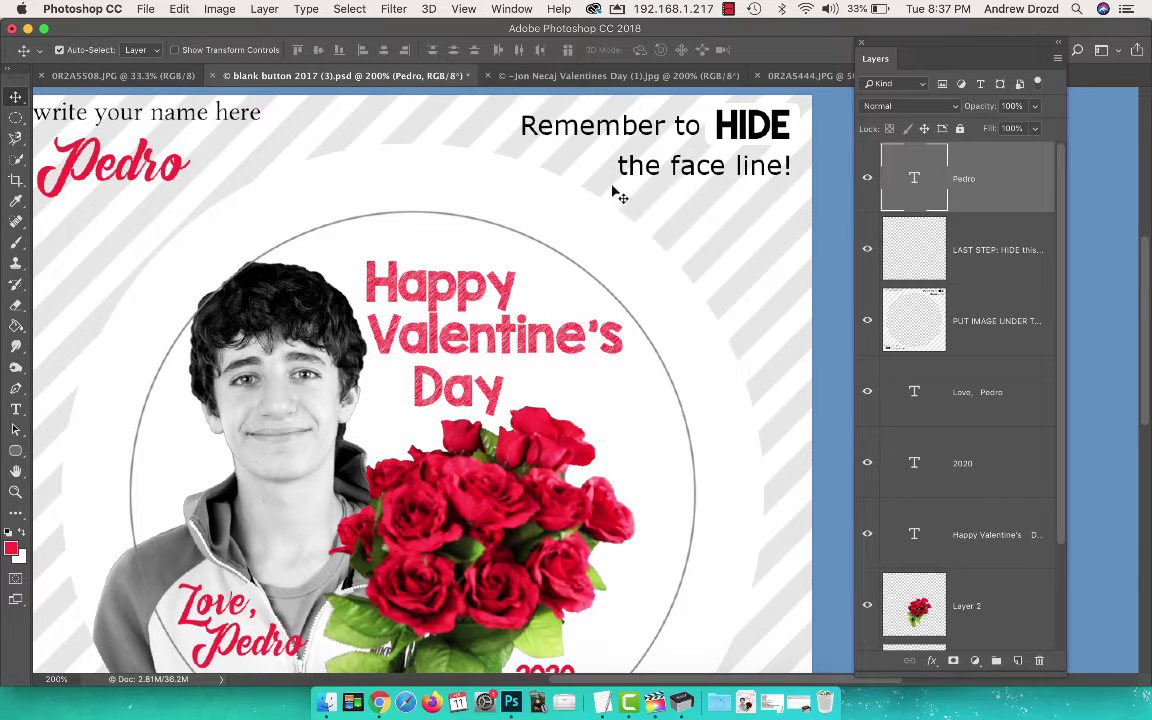
scroll(616, 195, down, 3)
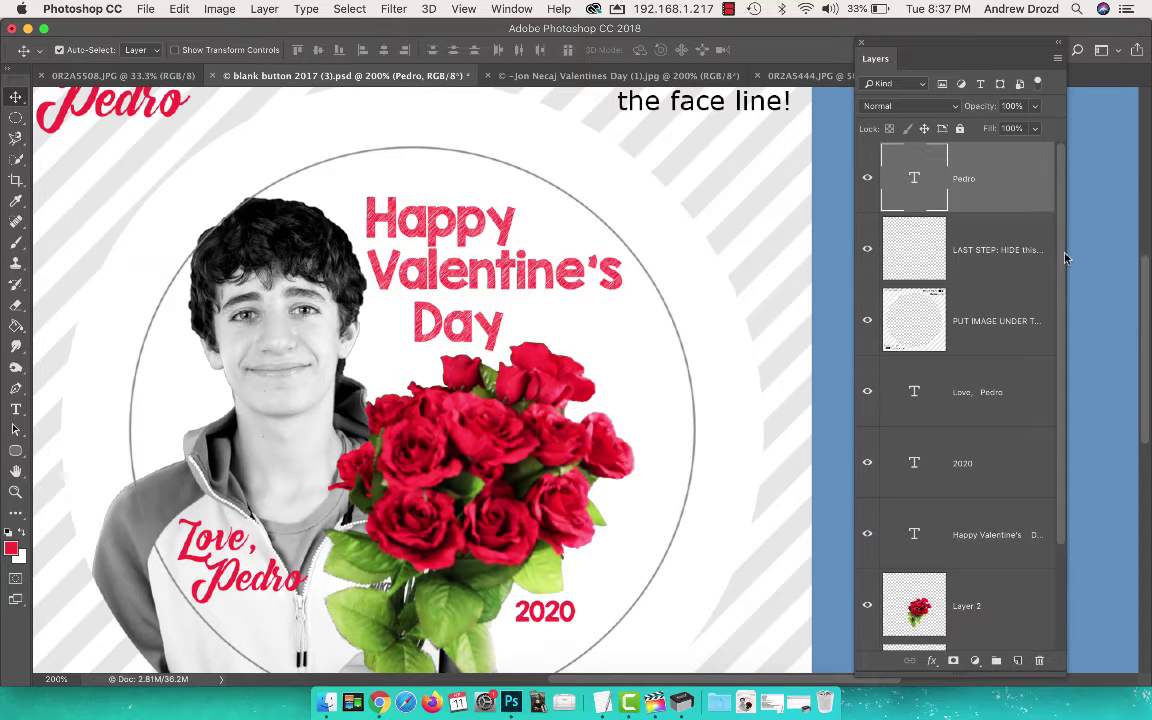
drag(1067, 253, 1105, 252)
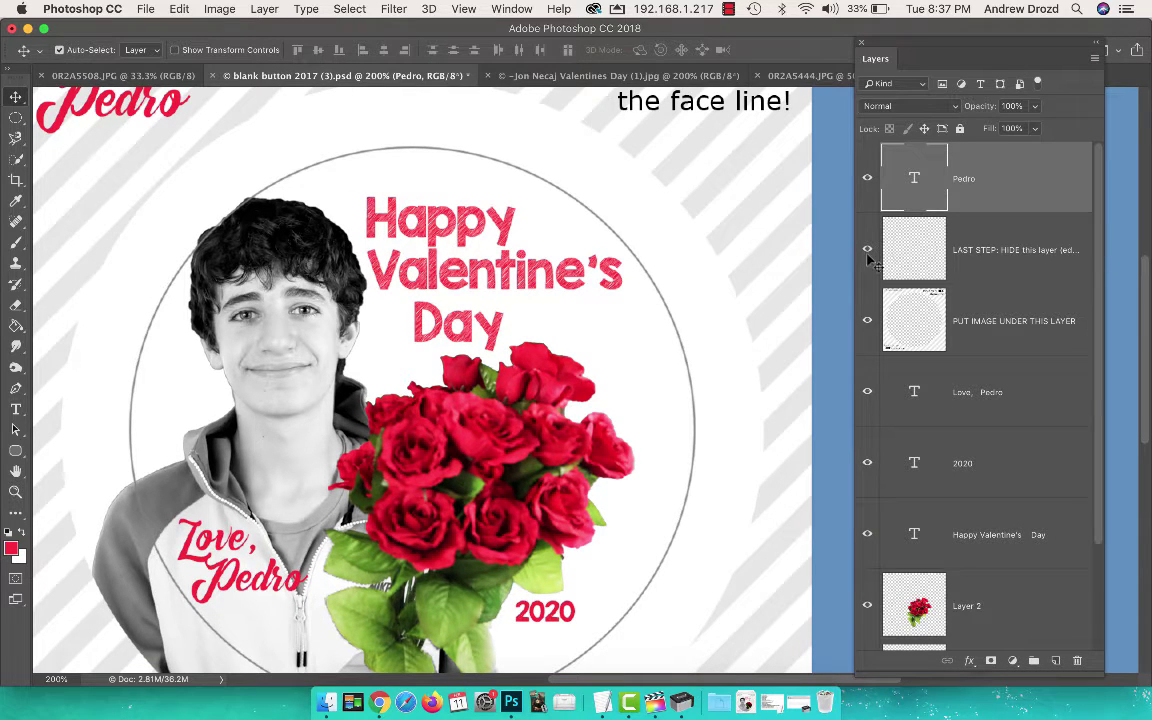
scroll(681, 272, down, 1)
scroll(681, 272, left, 1)
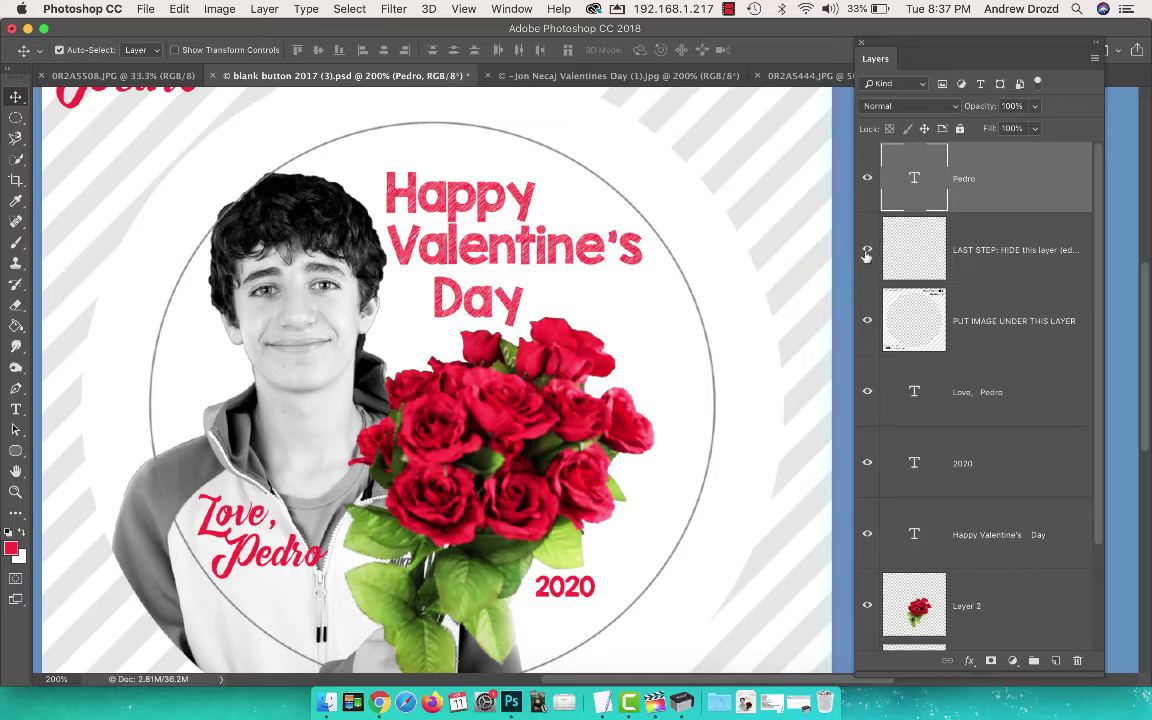
Hide and reshow the "LAST STEP: HIDE this layer" layer to preview the button without its face line.
click(867, 250)
click(871, 252)
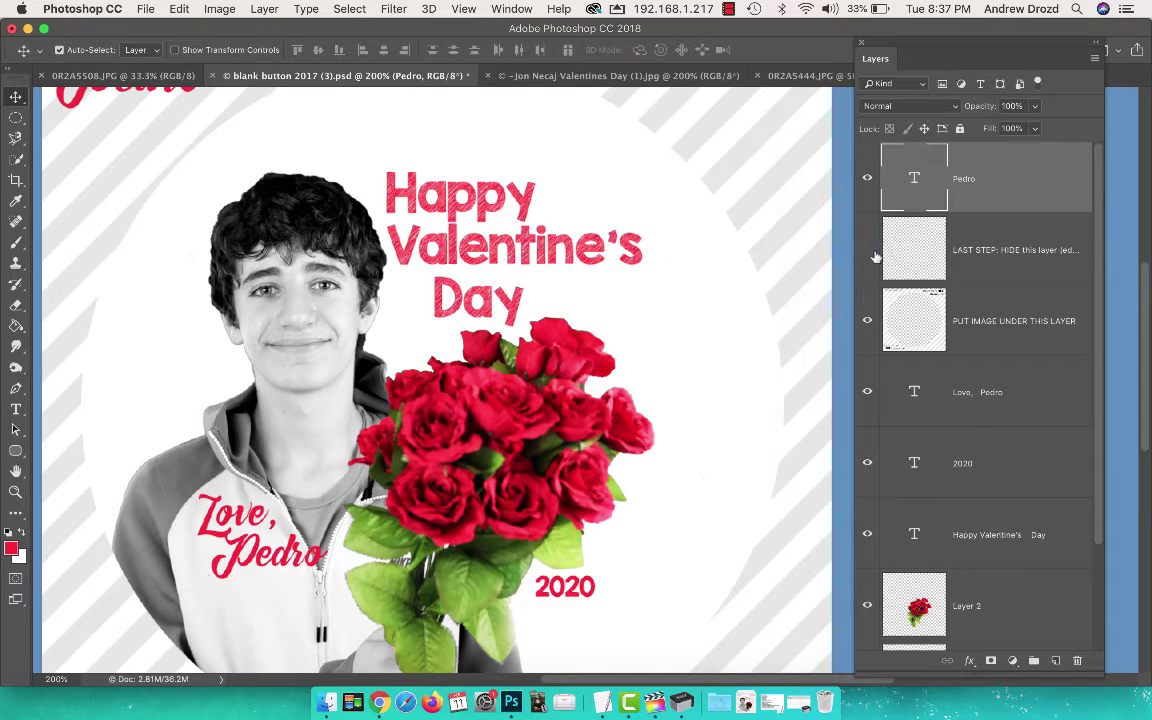
click(871, 252)
scroll(550, 310, down, 2)
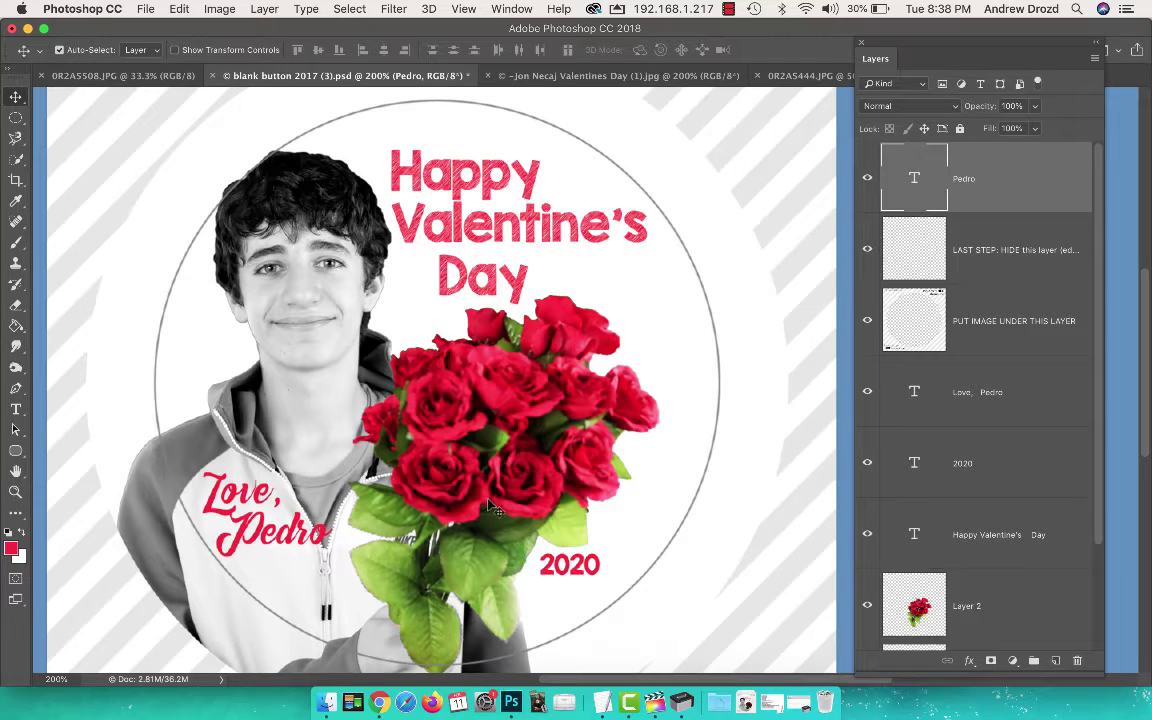
scroll(490, 508, down, 2)
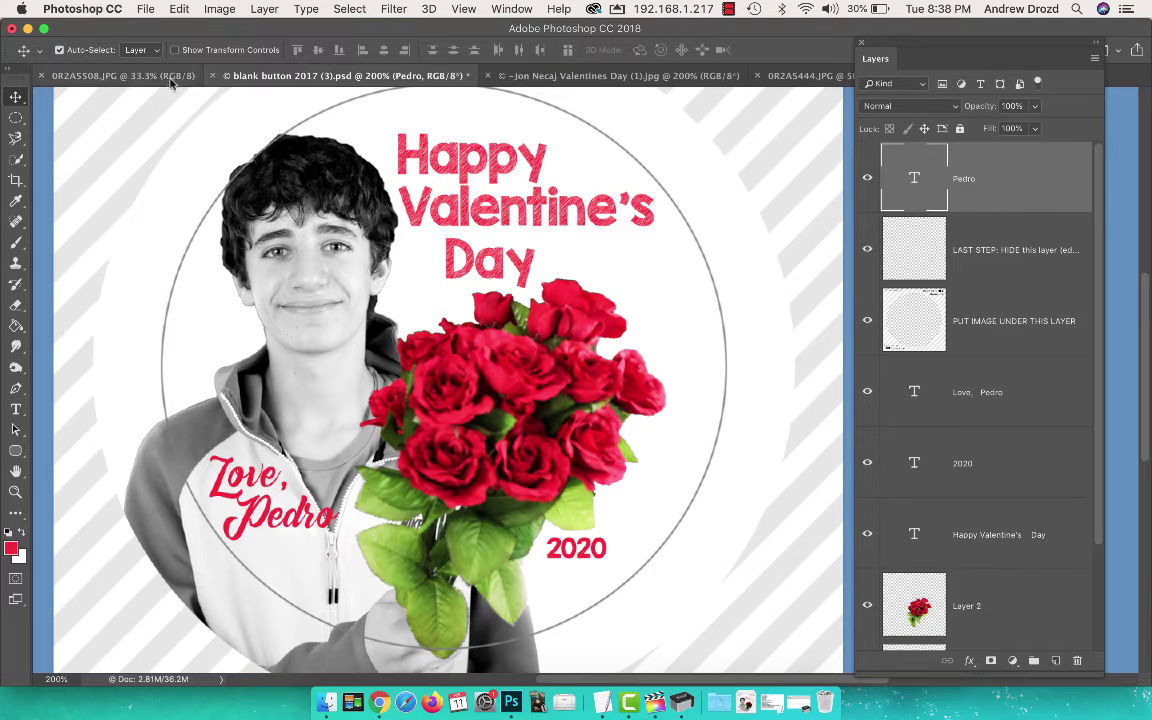
scroll(580, 465, down, 1)
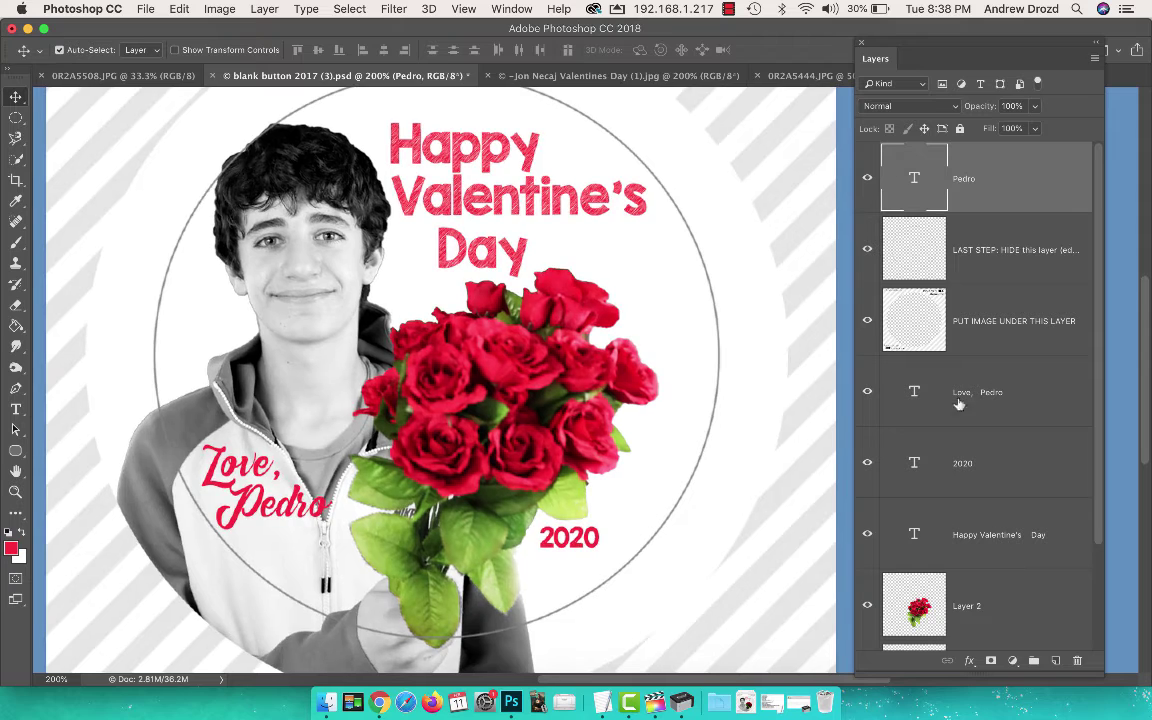
Hide and reshow the red roses layer to compare it with the black-and-white portrait beneath.
drag(1100, 380, 1100, 511)
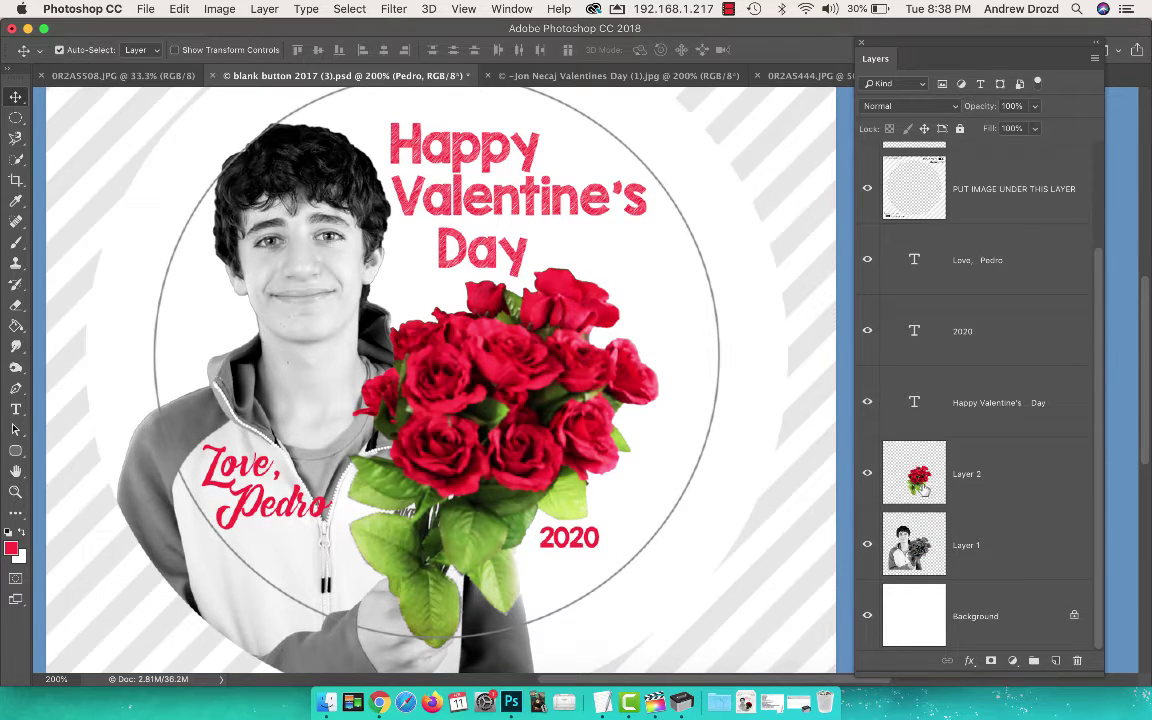
click(869, 476)
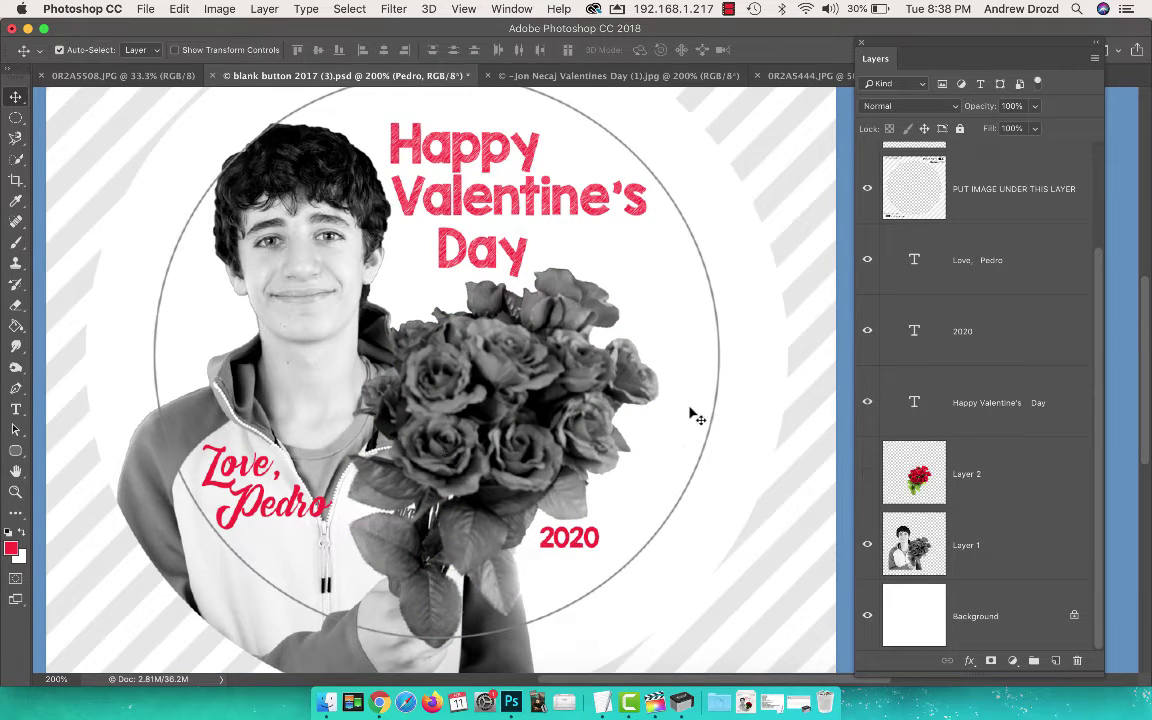
click(867, 475)
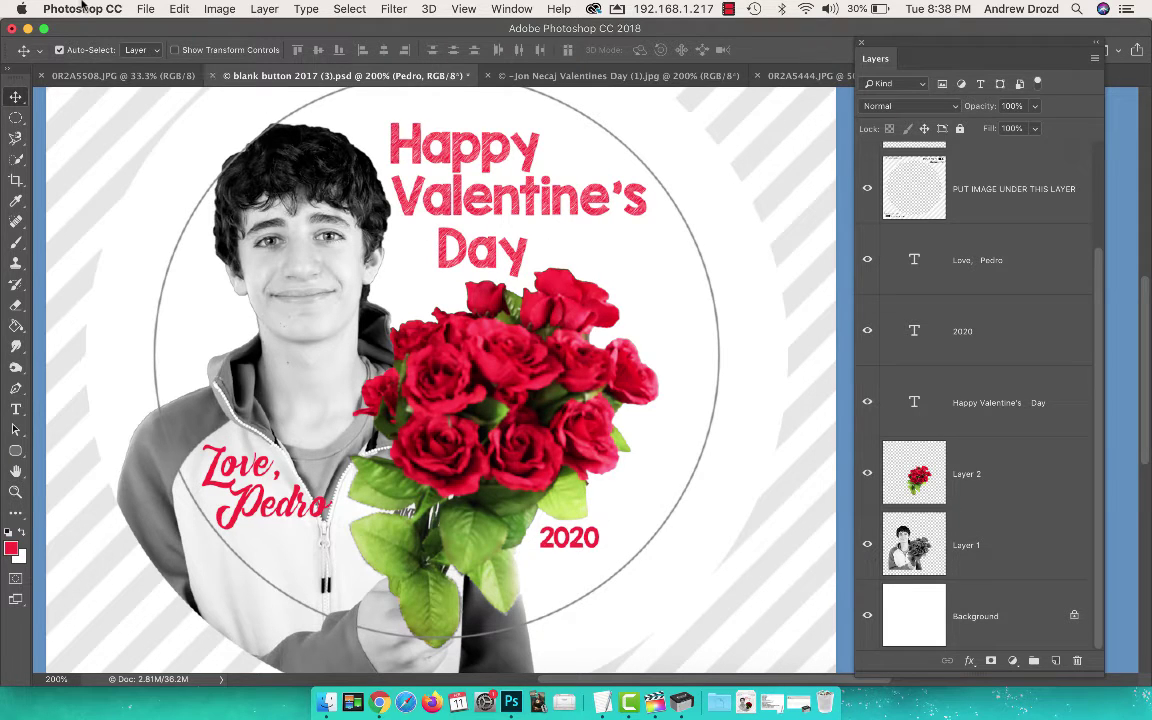
Delete the old design's greeting text, portrait, roses, 2020 text and signature text inside the circle from the button template.
click(391, 158)
key(Delete)
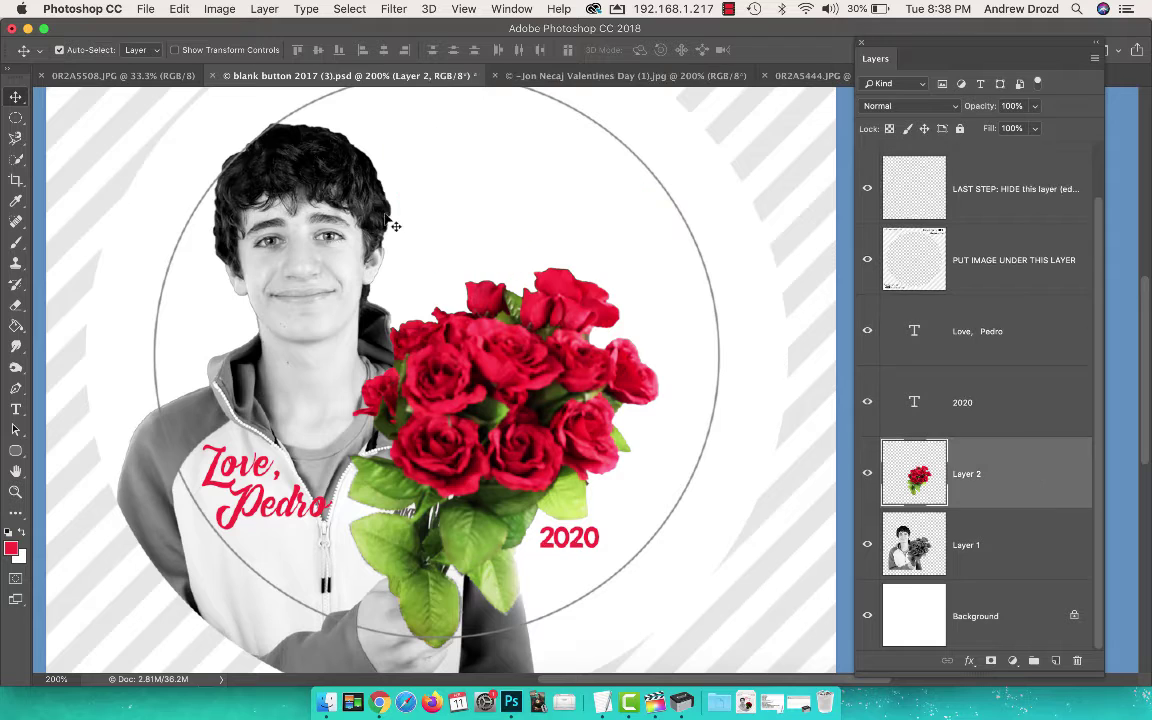
click(316, 235)
key(Delete)
click(450, 410)
key(Delete)
click(569, 537)
key(Delete)
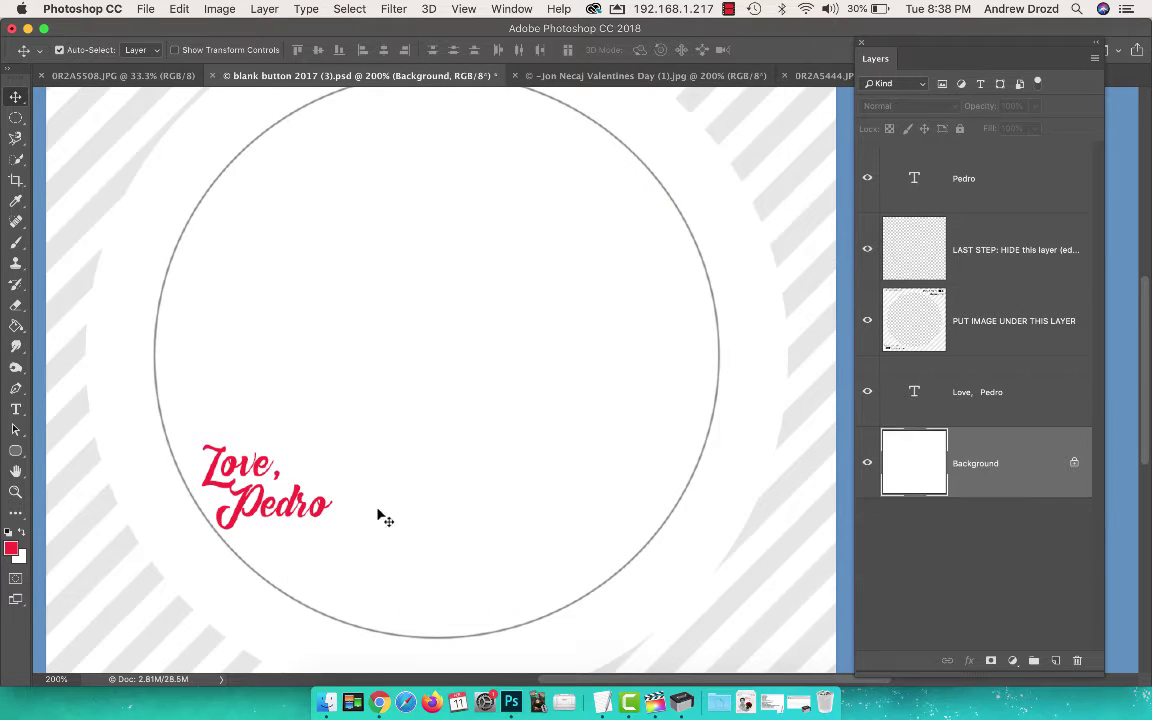
click(296, 505)
key(Delete)
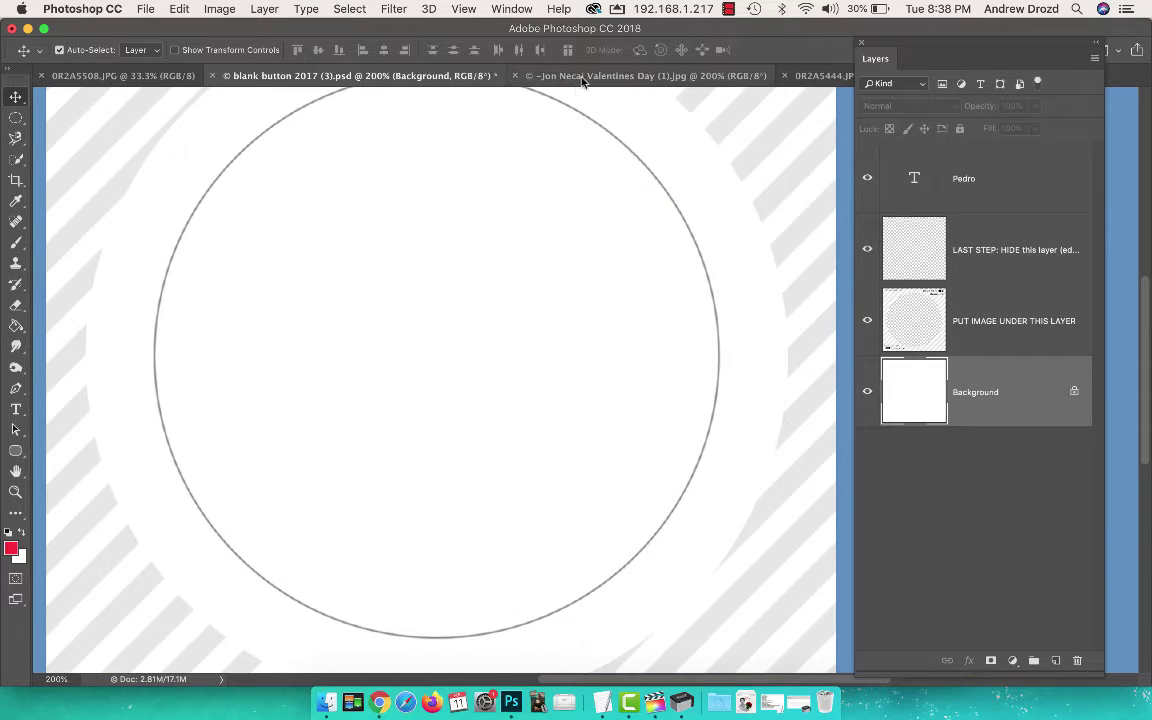
Examine the 2018 Valentine sample button and the source photo 0R2A5444.JPG, and return to the blank button template.
click(583, 78)
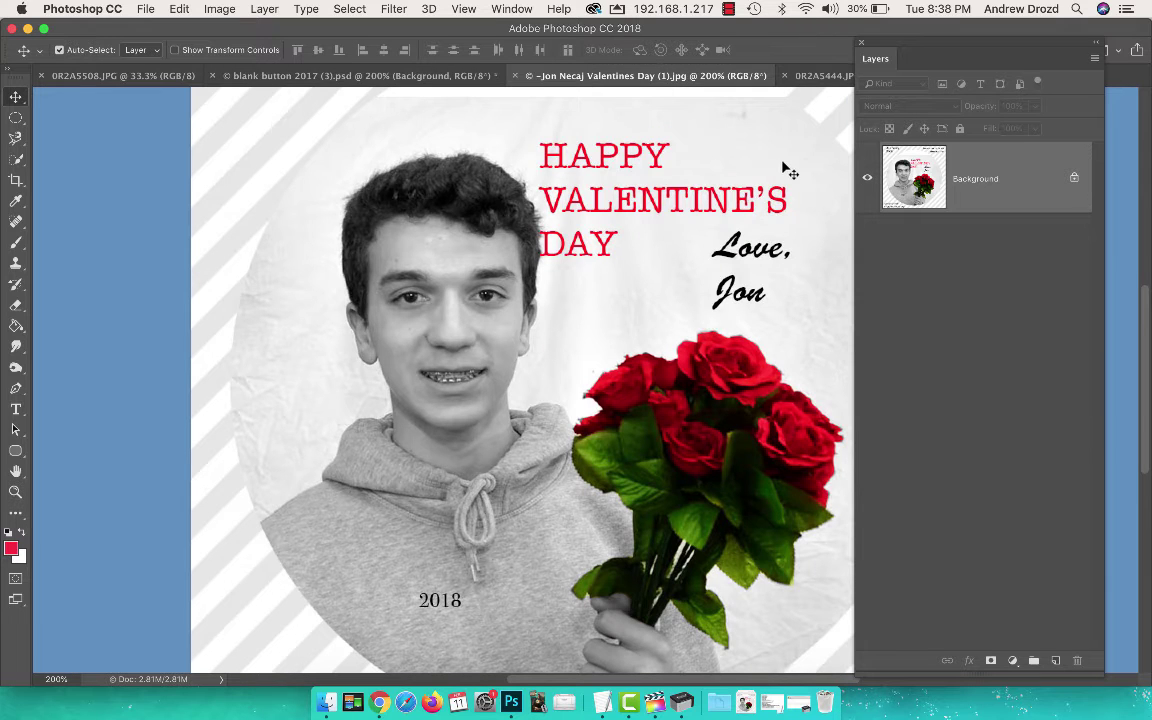
scroll(679, 320, right, 3)
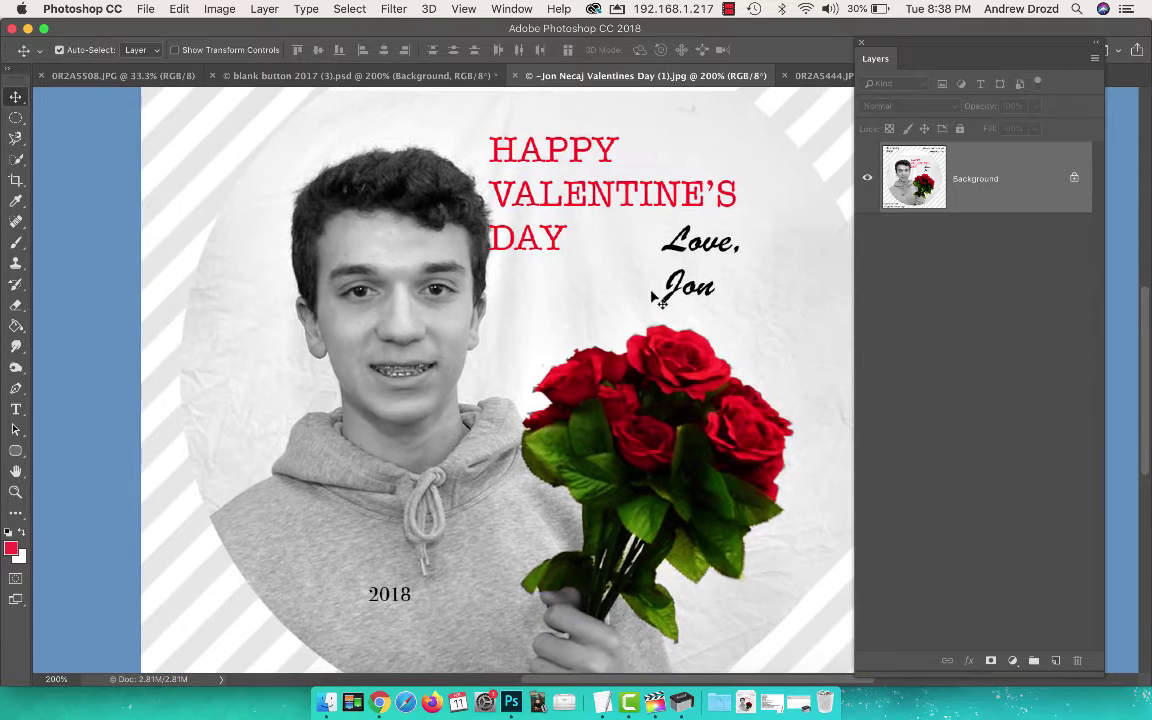
click(824, 78)
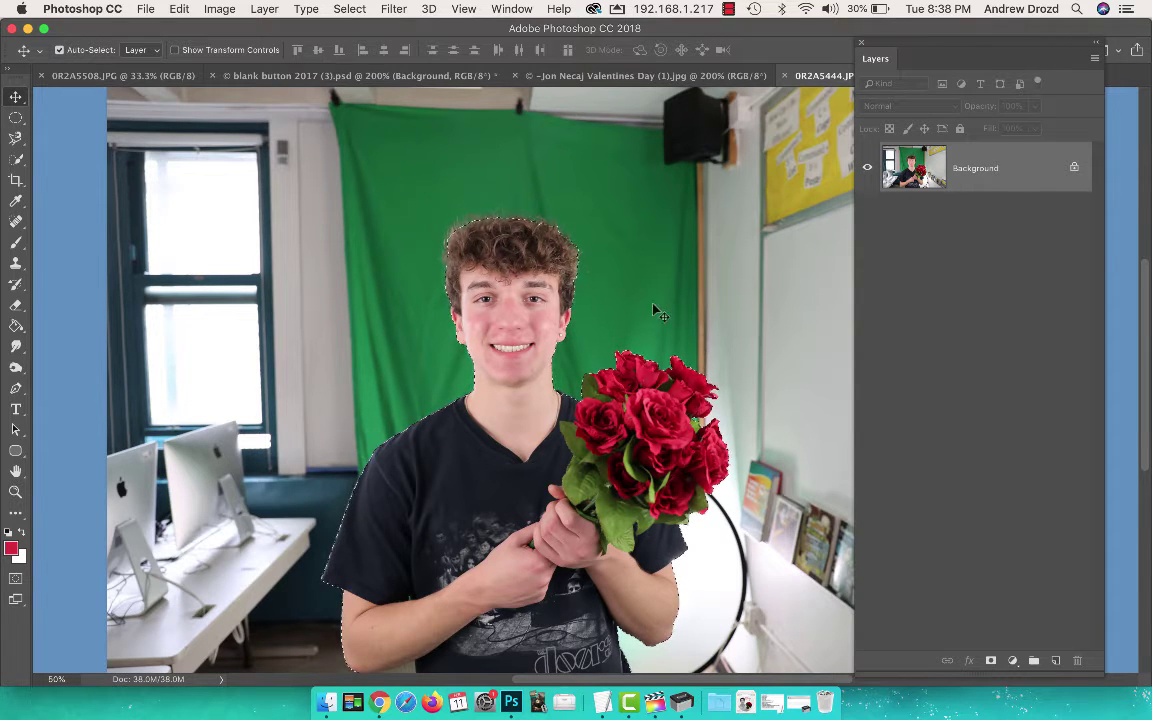
click(395, 78)
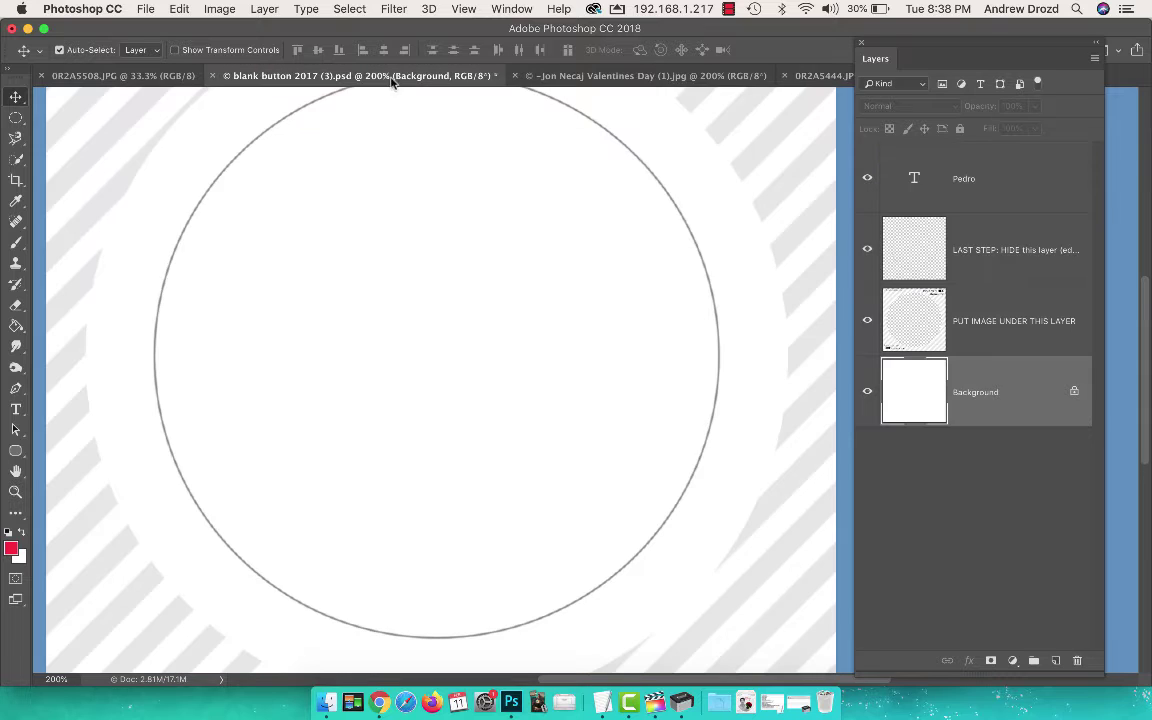
Copy the selected subject with roses from 0R2A5444.JPG into the button template and center the face over the circle.
click(822, 76)
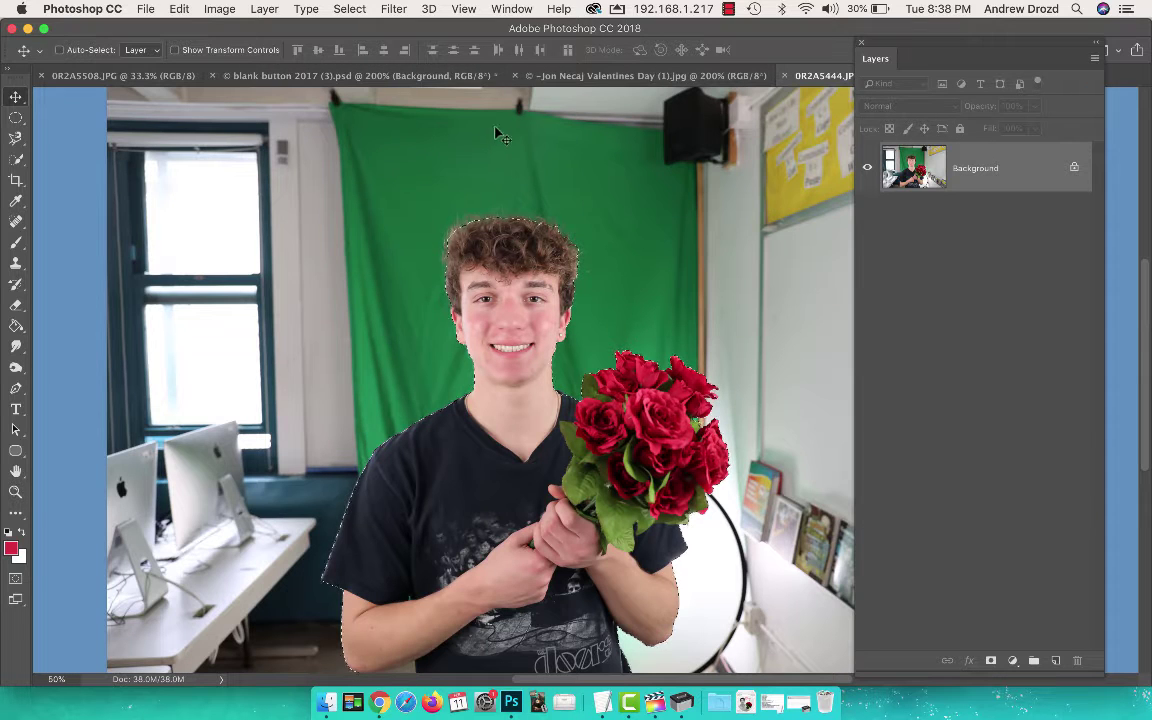
drag(310, 92, 440, 167)
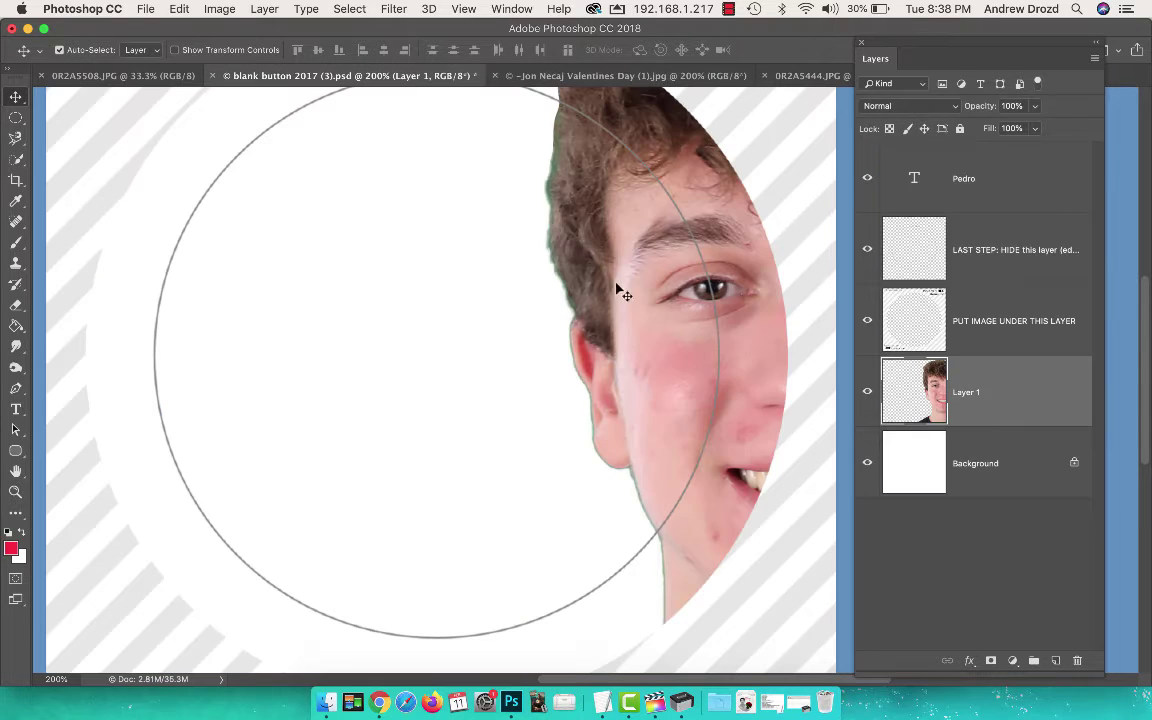
drag(634, 303, 277, 346)
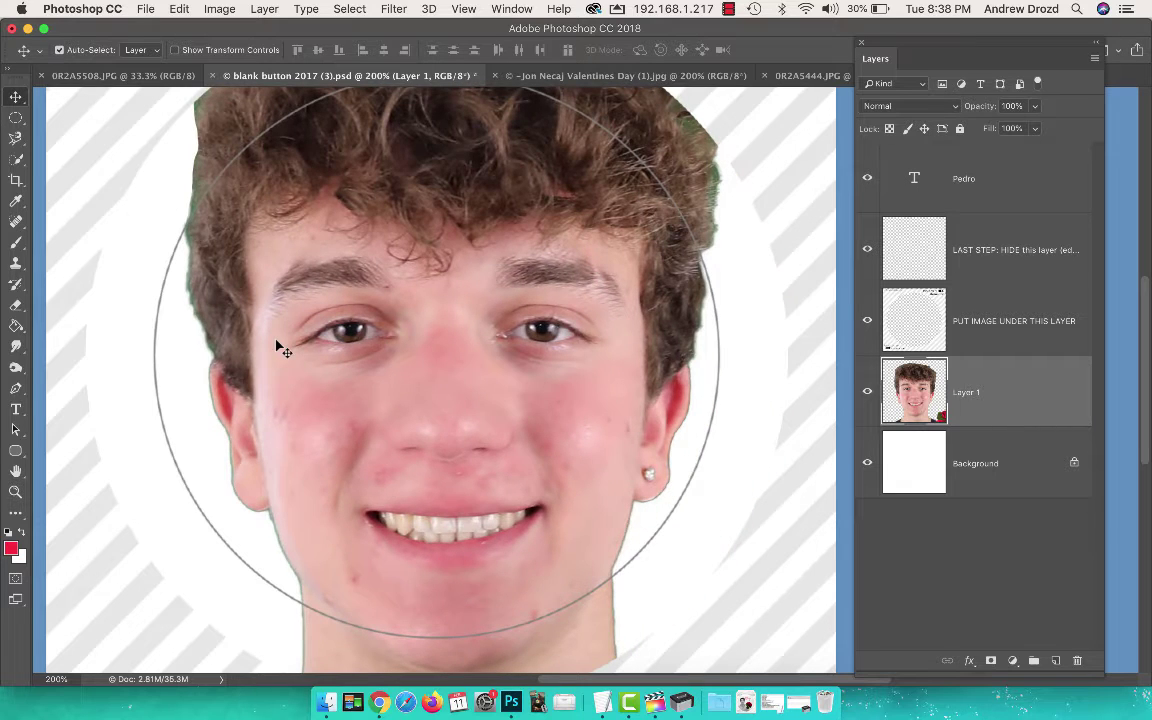
Scale the pasted subject proportionally to 33% with Free Transform and place it in the lower part of the circle.
key(super+minus)
key(super+minus)
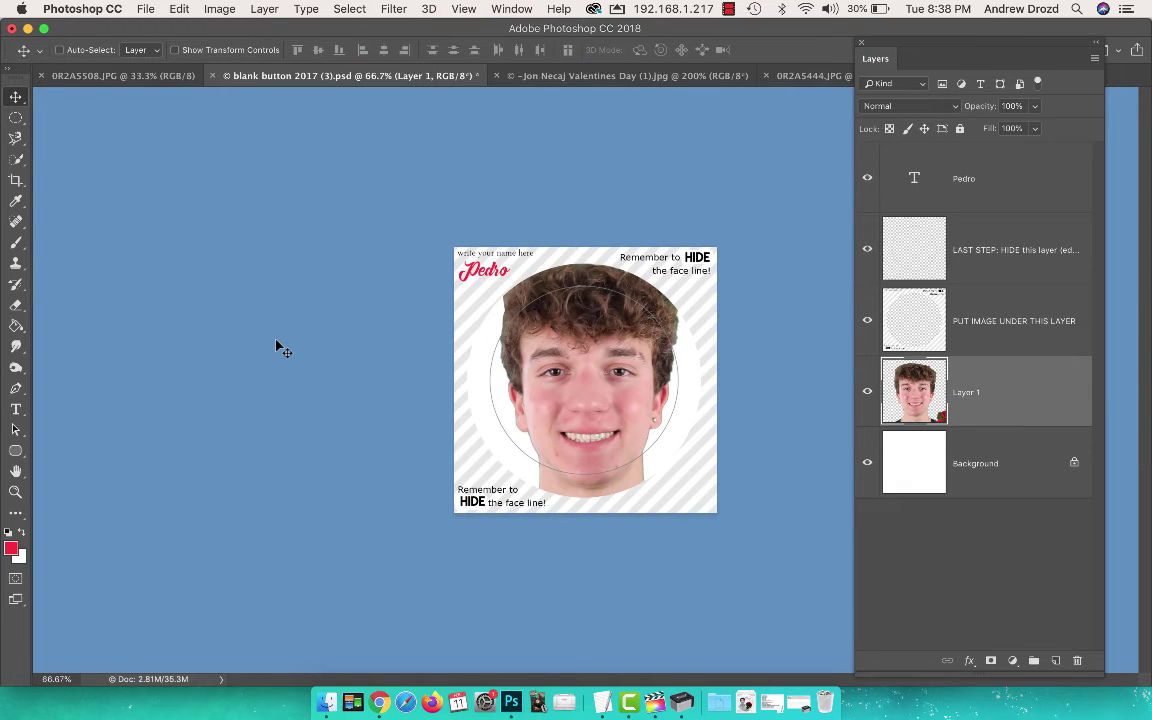
key(super+t)
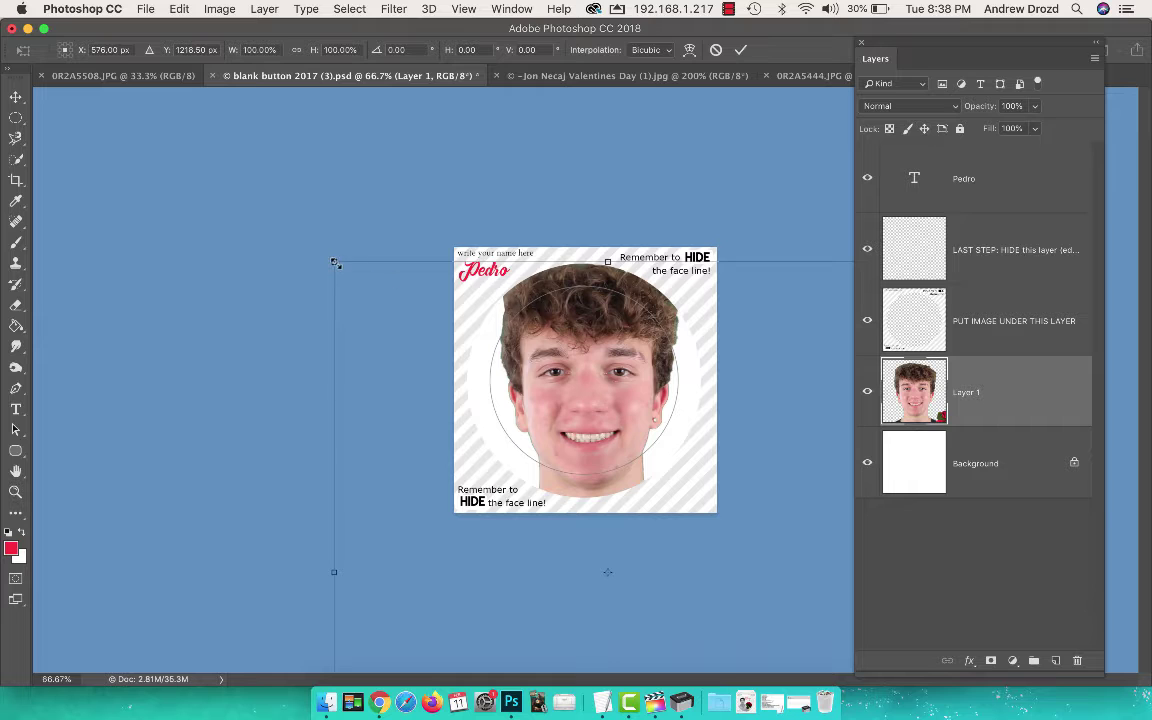
drag(335, 263, 476, 246)
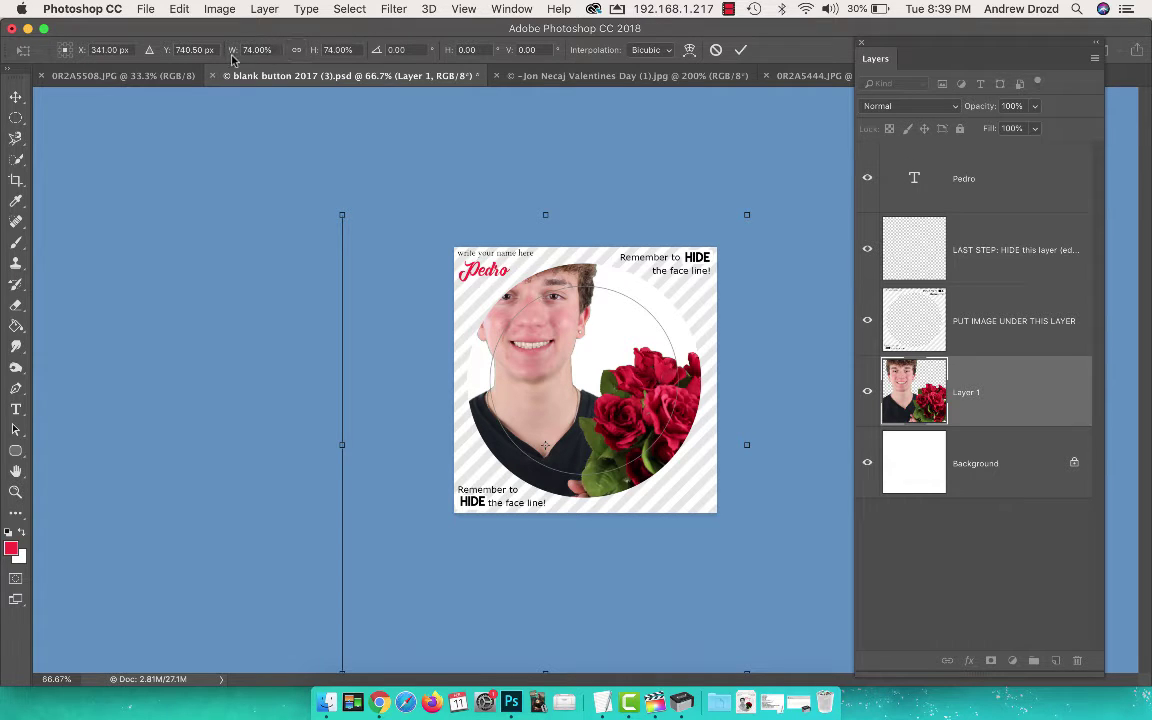
click(297, 54)
drag(279, 50, 240, 49)
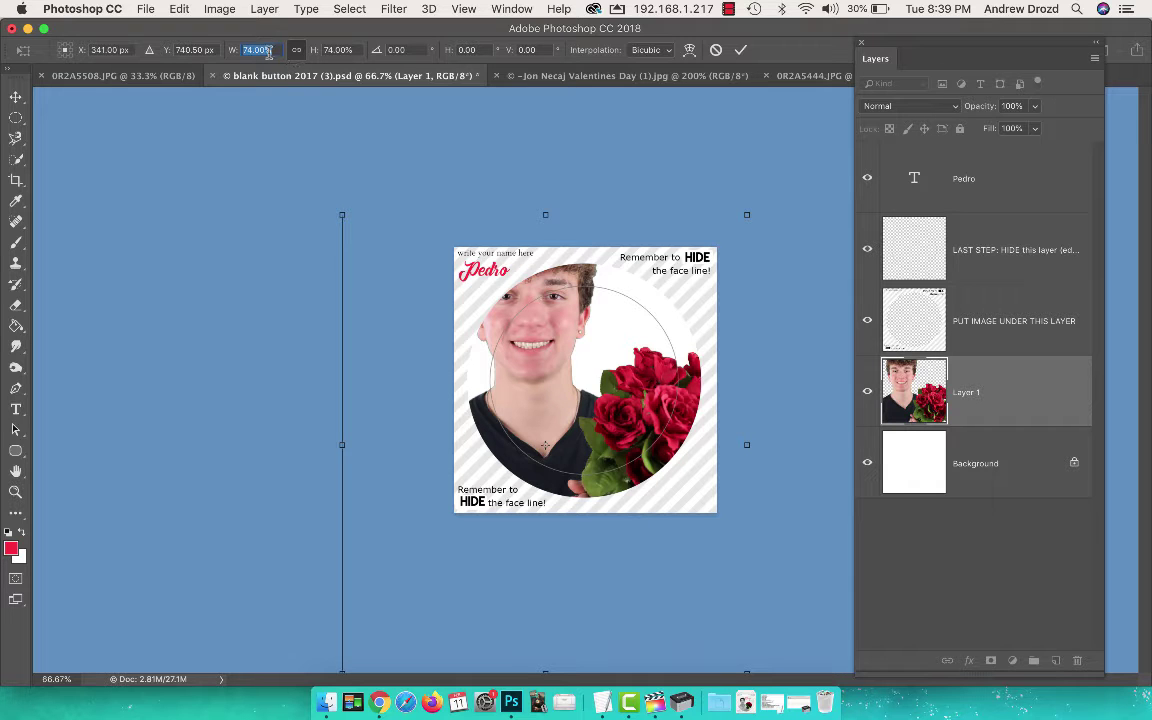
text(33)
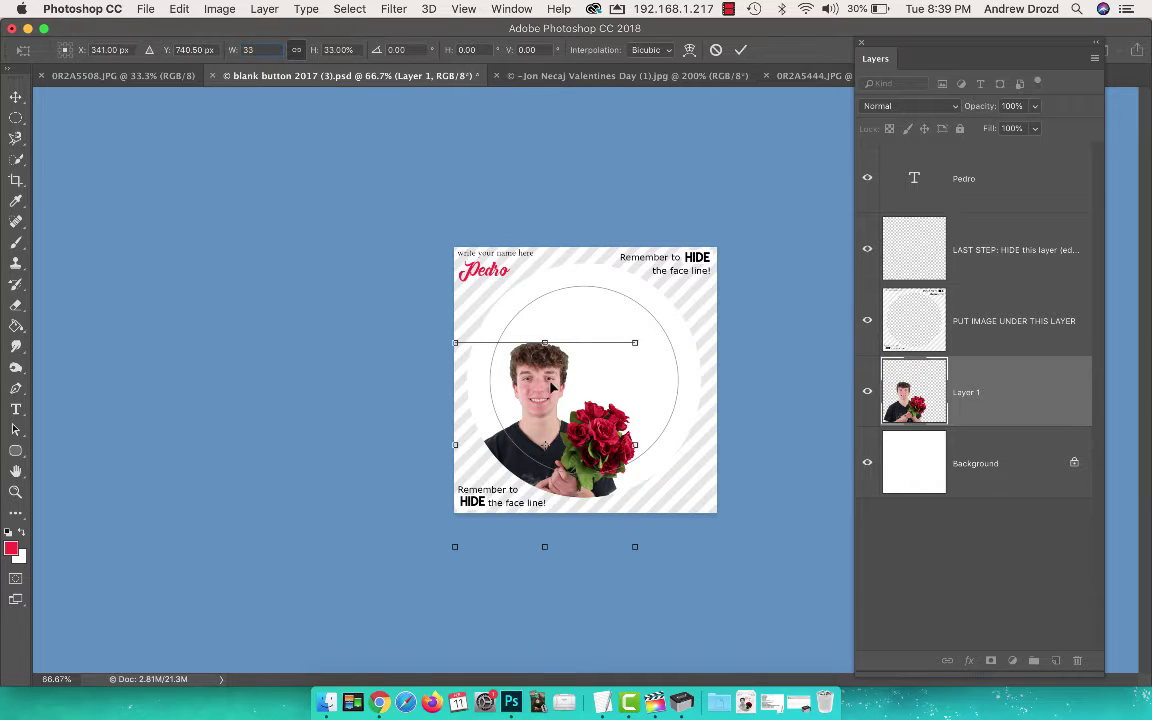
drag(551, 388, 543, 398)
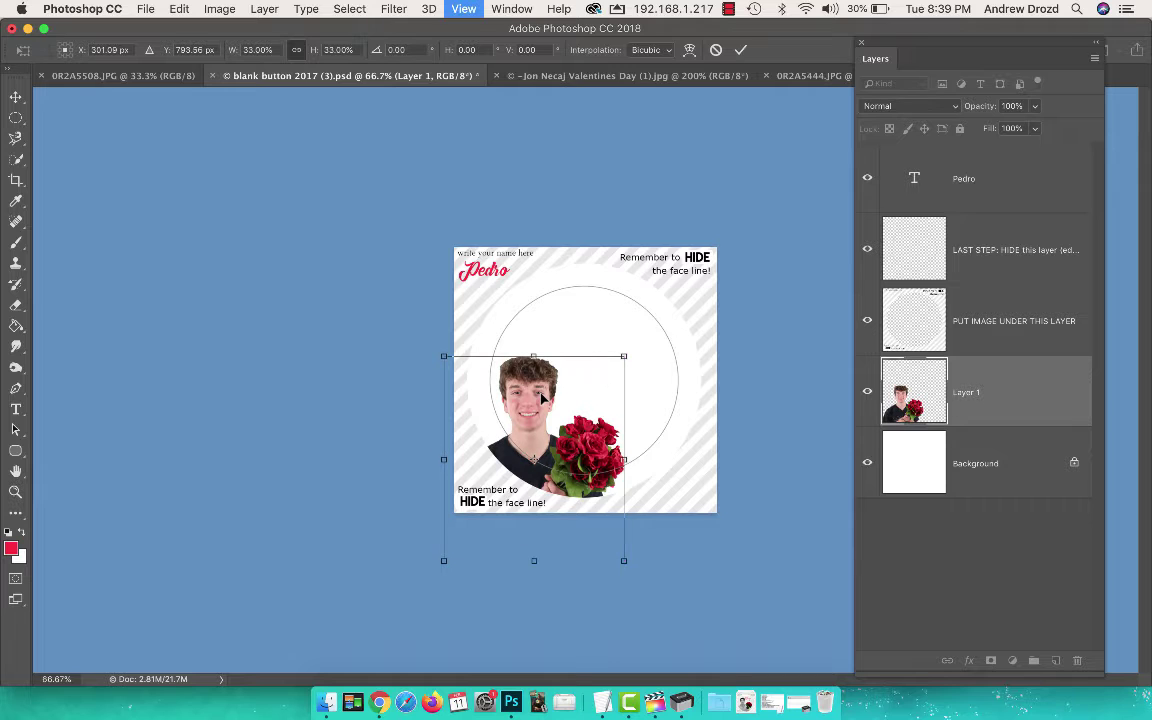
Enlarge and reposition the subject so head and bouquet fill the button circle, and apply the transform.
key(super+equal)
key(super+equal)
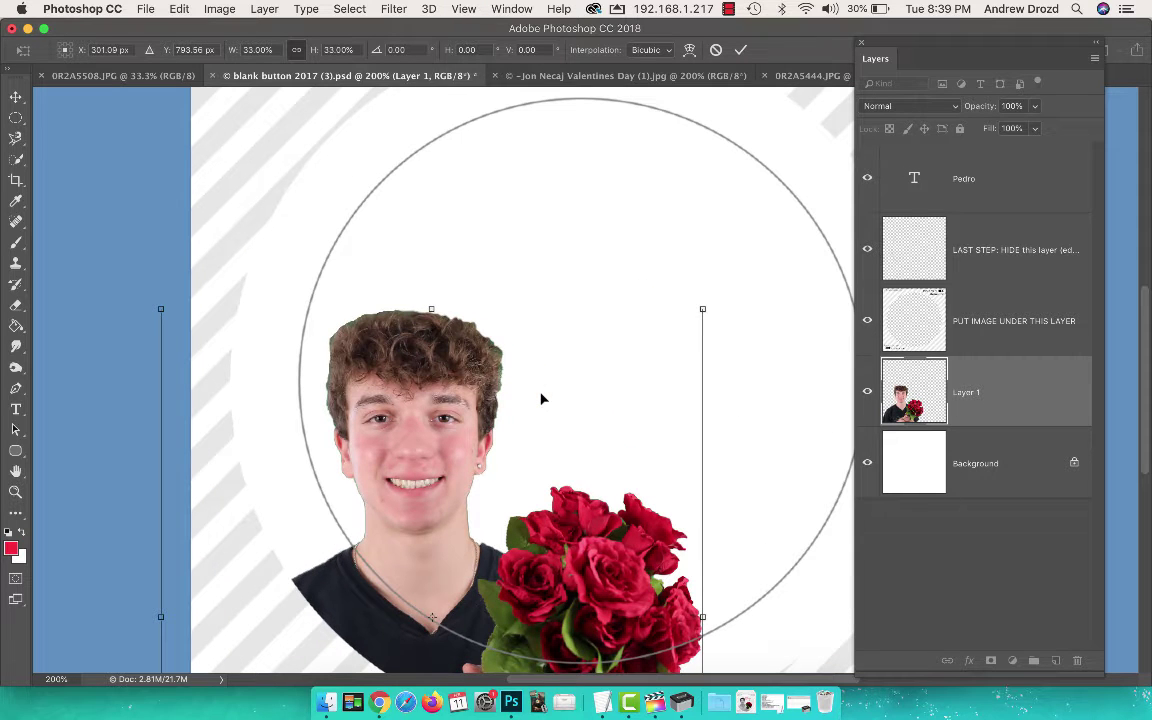
drag(701, 310, 711, 221)
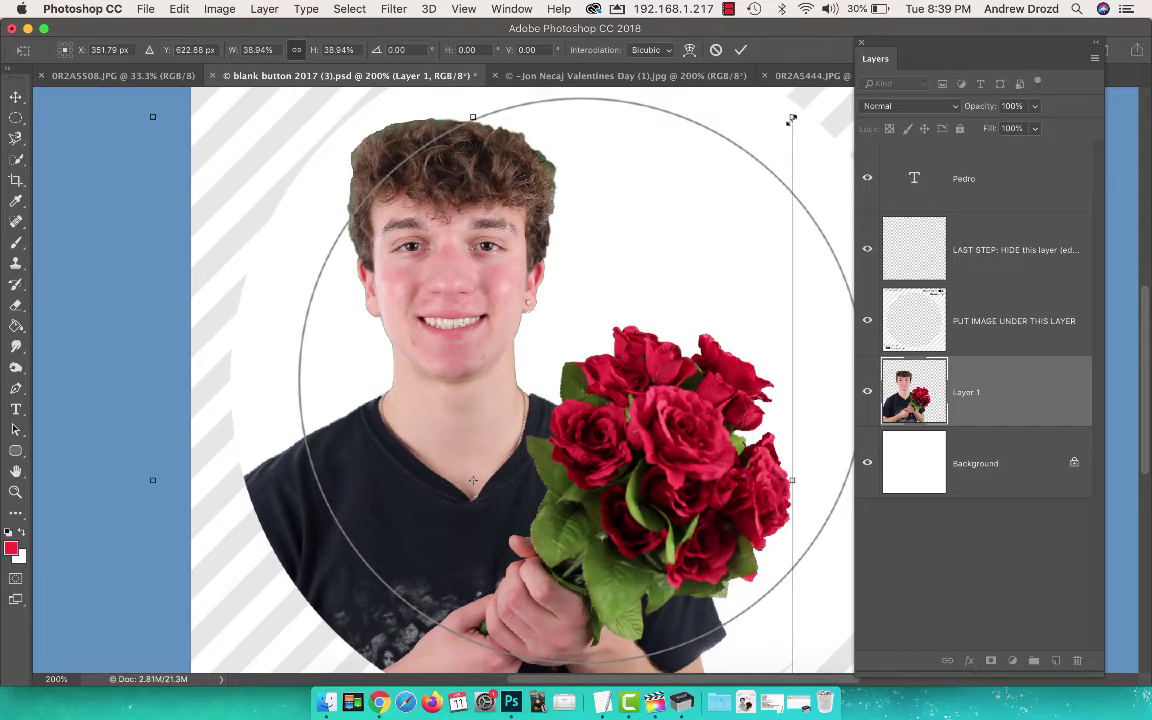
drag(791, 119, 766, 144)
drag(676, 256, 693, 240)
click(740, 50)
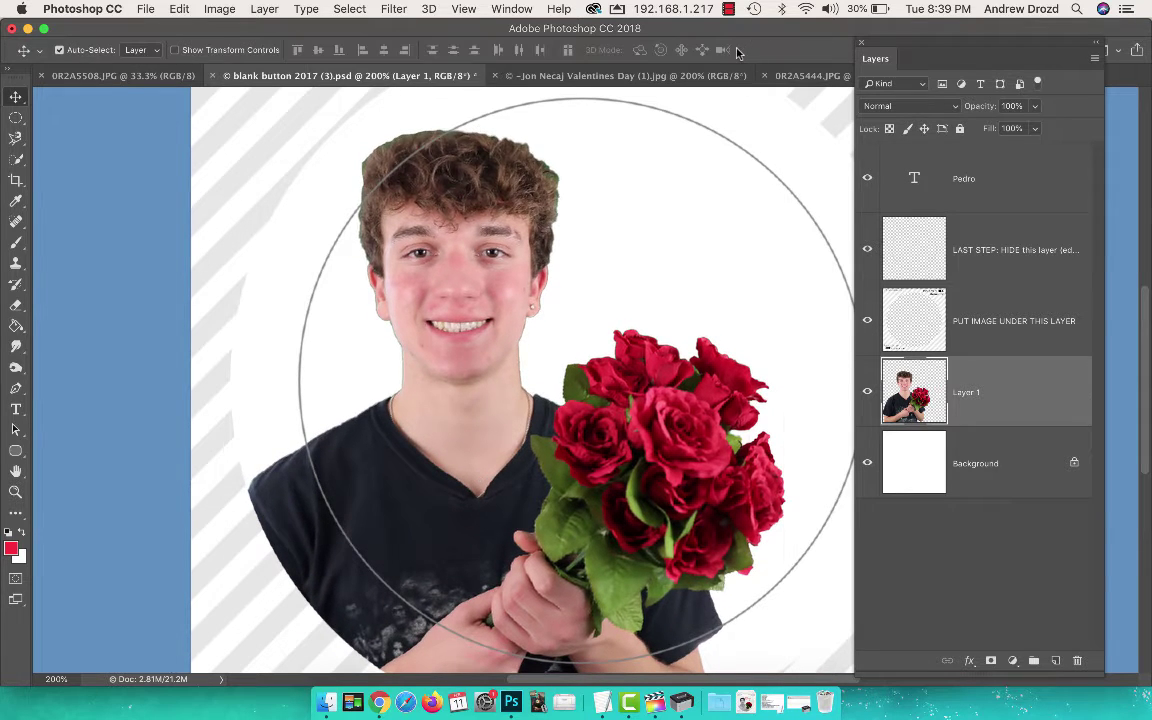
key(super+minus)
key(super+minus)
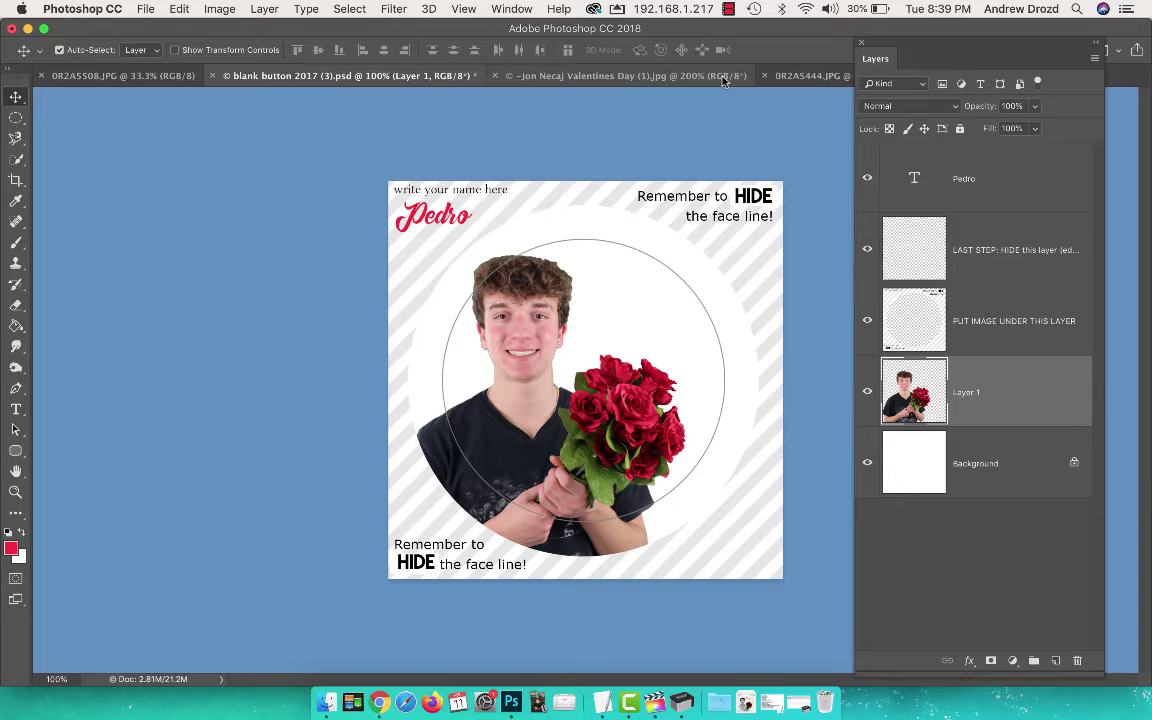
Select the rose bouquet on Layer 1 by tracing its outline with the Magnetic Lasso, separating it from the shirt and hands.
key(super+plus)
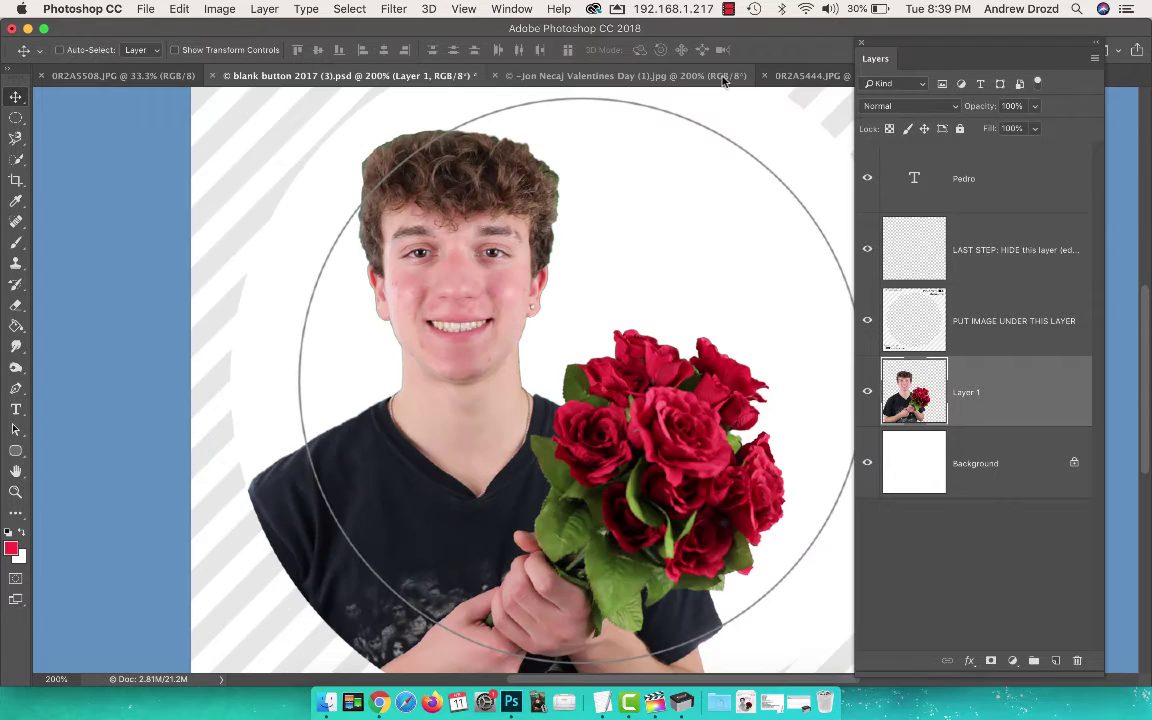
scroll(777, 218, down, 5)
scroll(777, 218, right, 5)
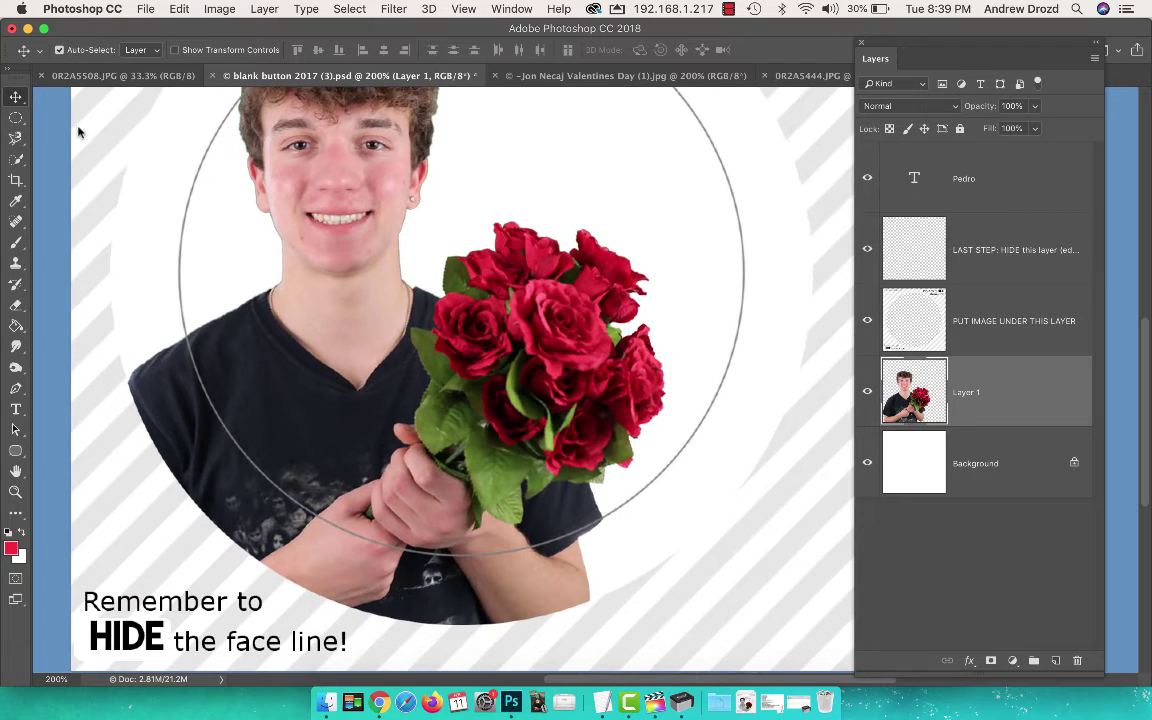
click(16, 139)
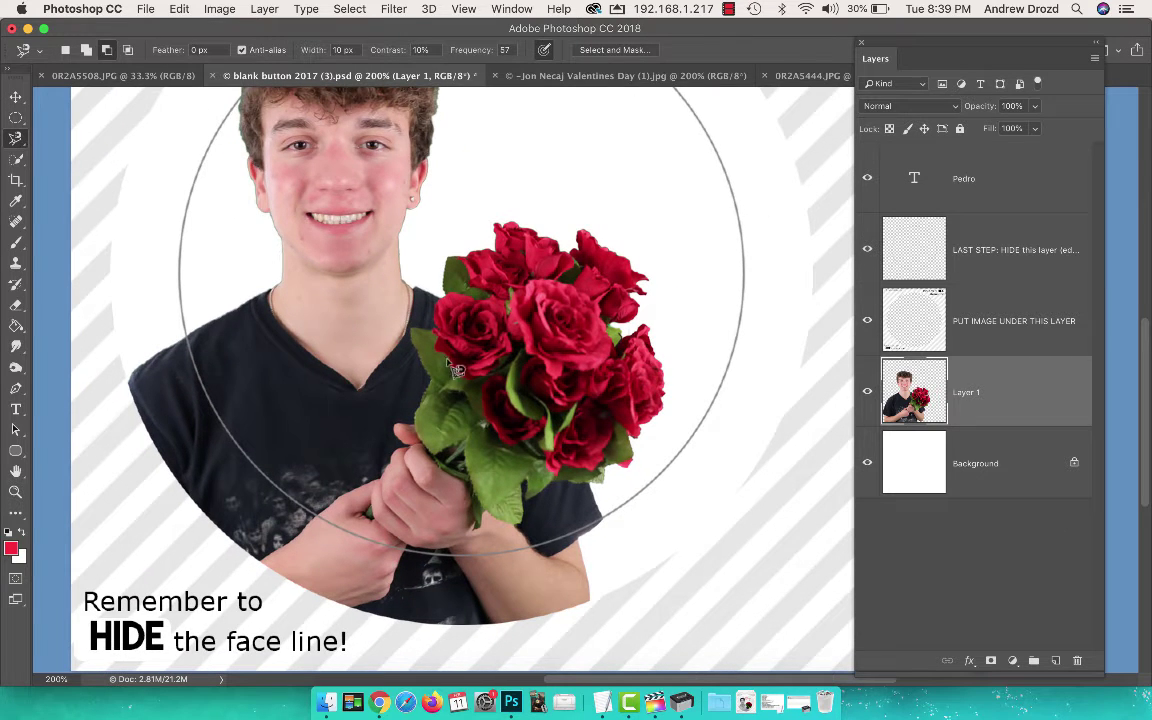
click(438, 268)
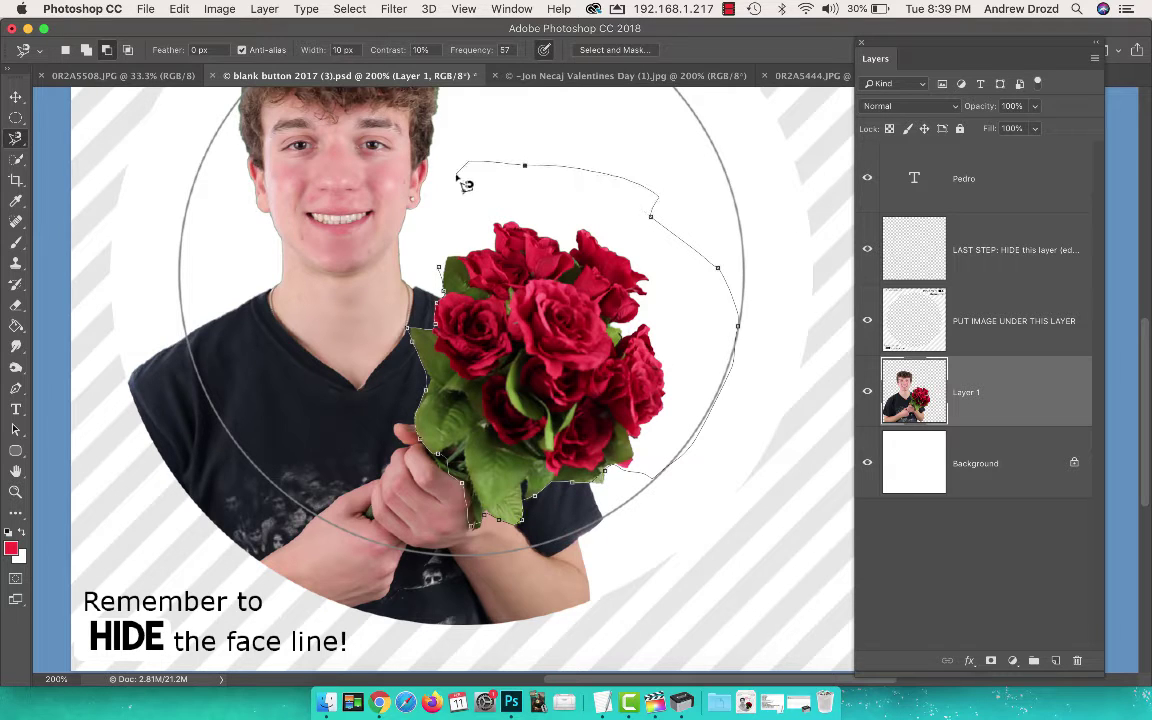
click(437, 268)
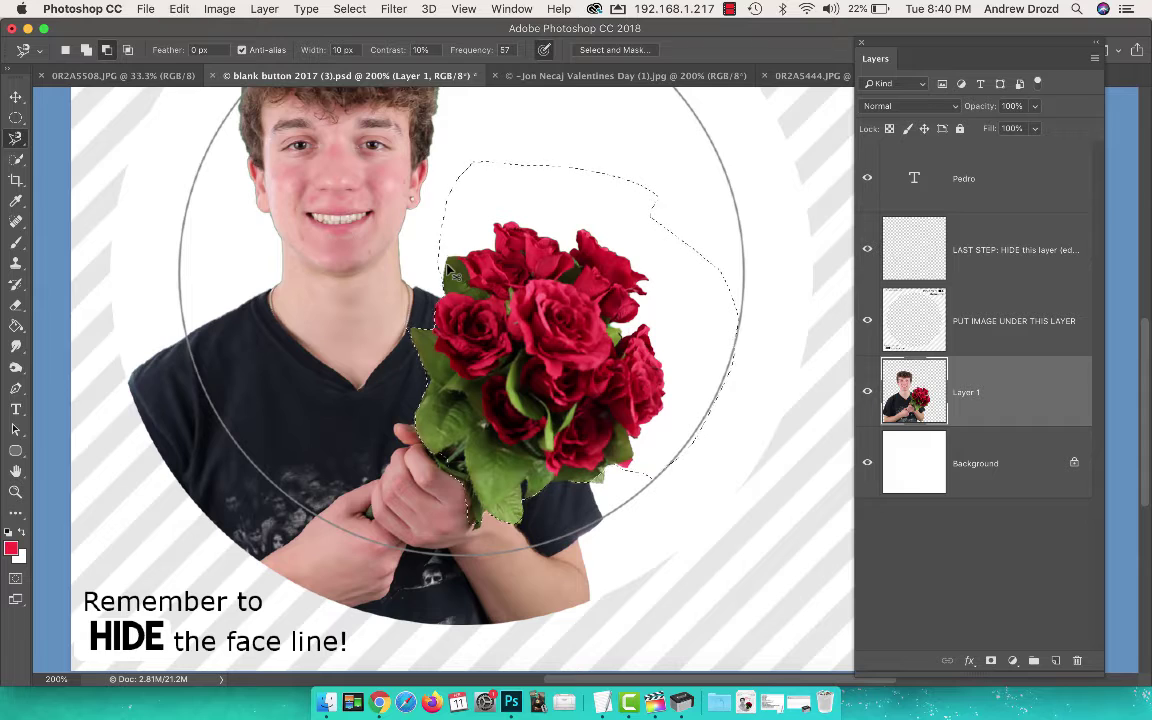
Copy the selected bouquet to a new layer and align the copy over the original roses.
key(super+j)
key(v)
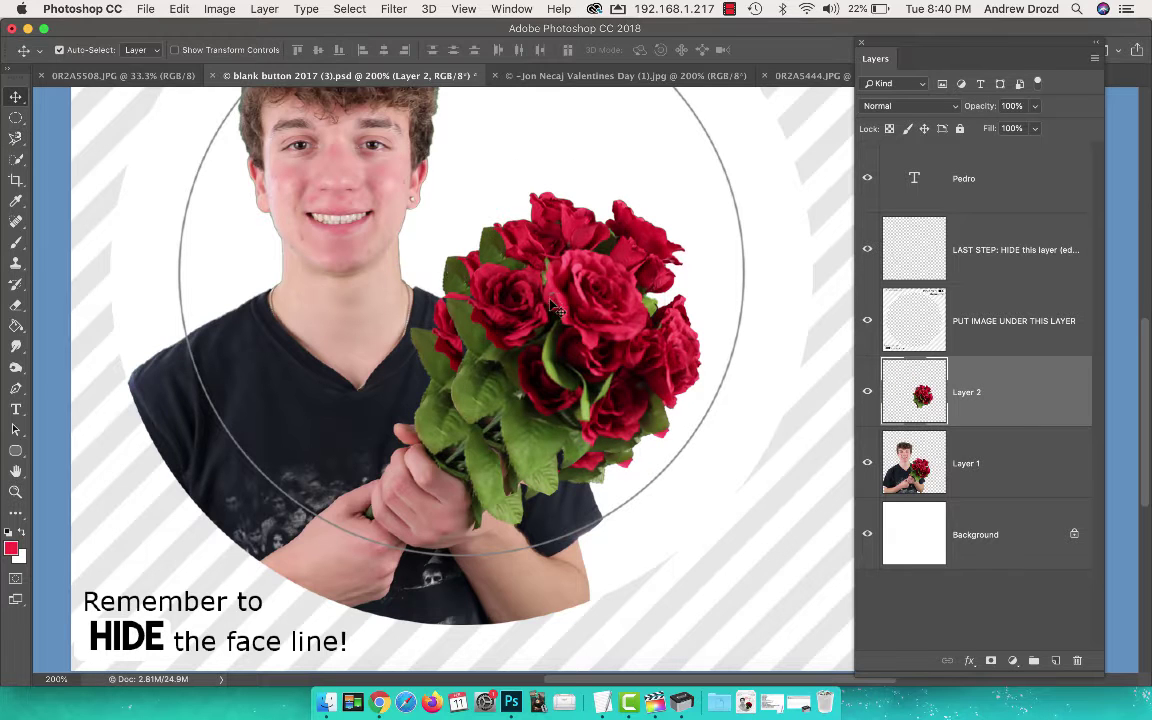
drag(559, 313, 518, 343)
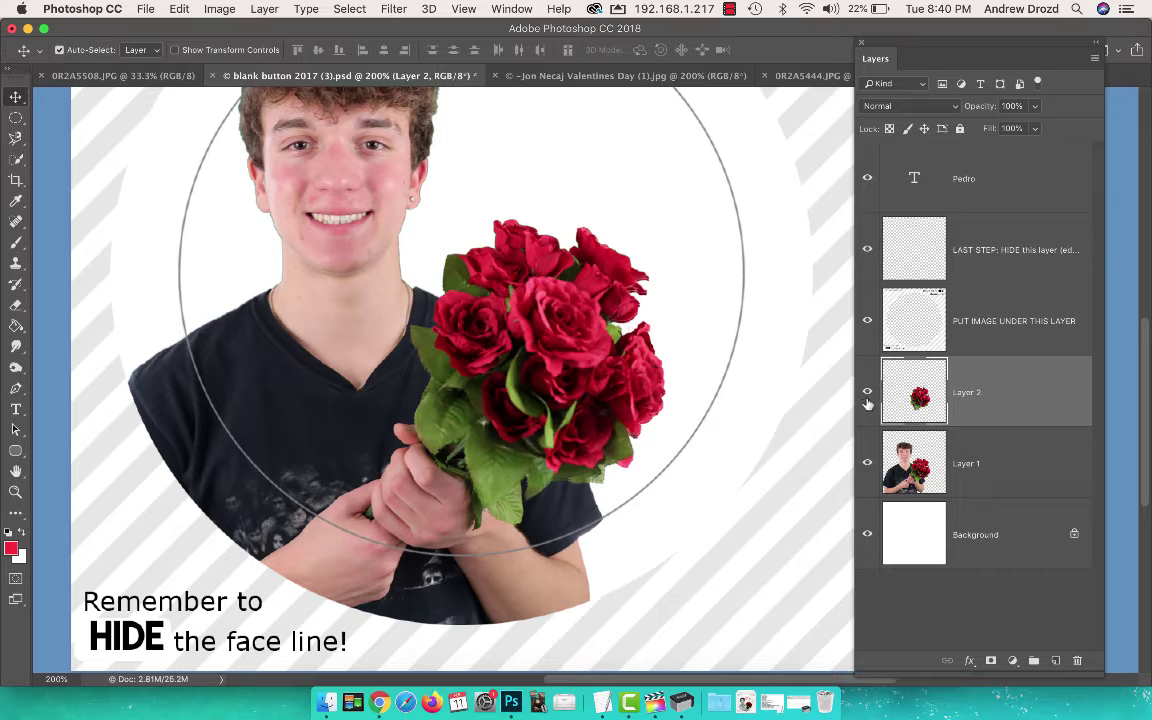
Hide the bouquet copy on Layer 2 and desaturate the portrait on Layer 1.
click(867, 400)
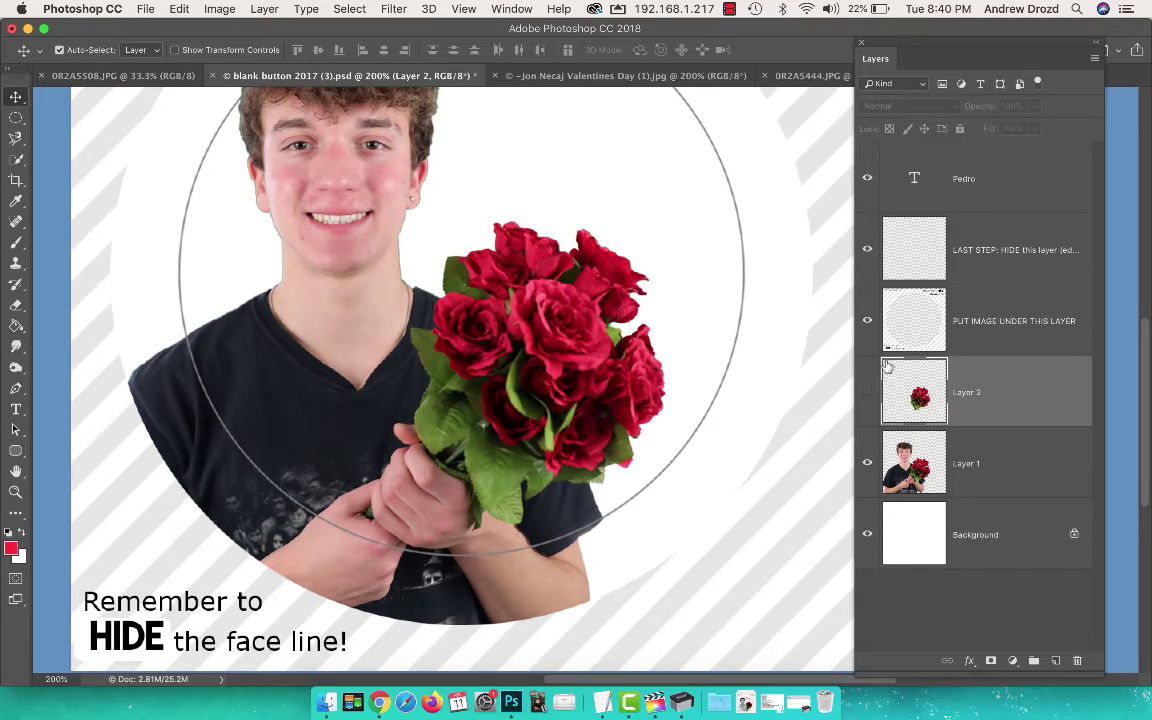
click(993, 468)
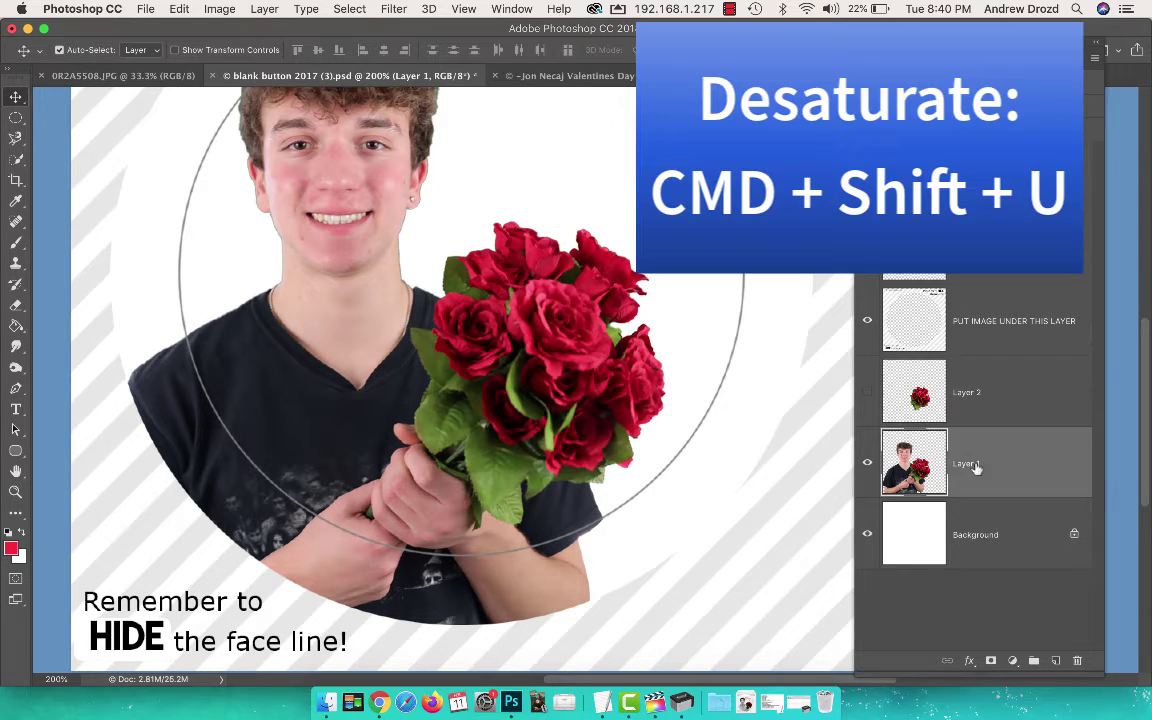
key(super+shift+u)
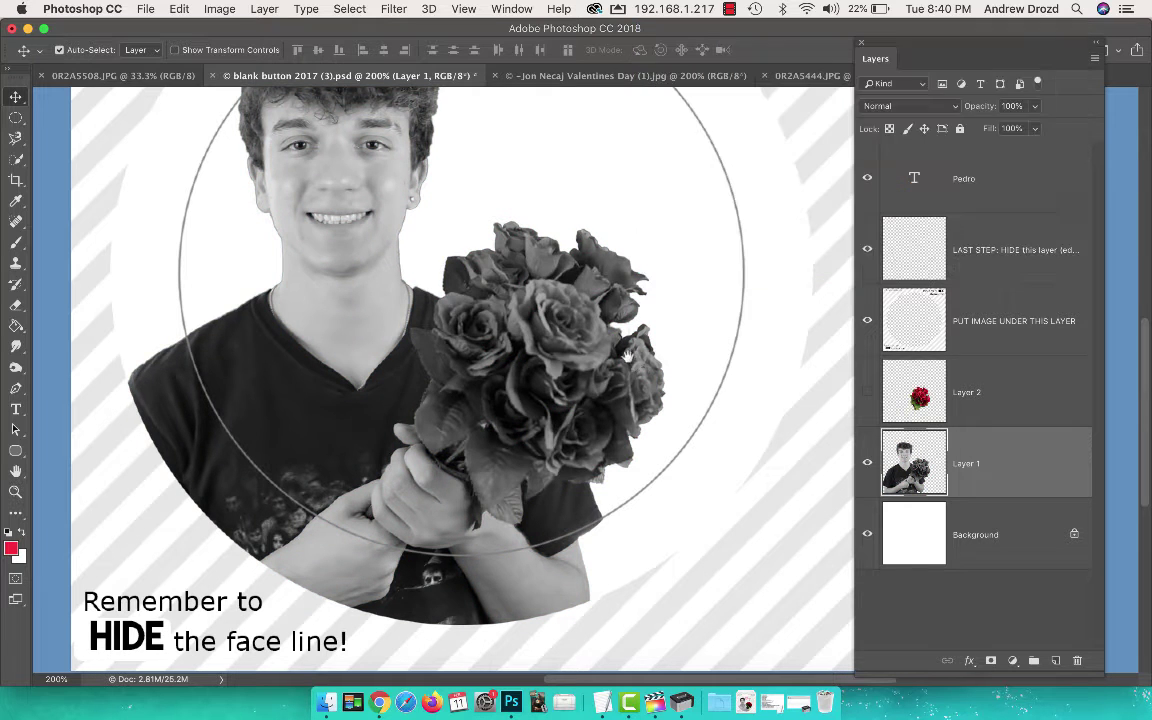
Adjust the Levels of the black-and-white portrait to input values 10, 1.21 and 232.
scroll(540, 420, up, 3)
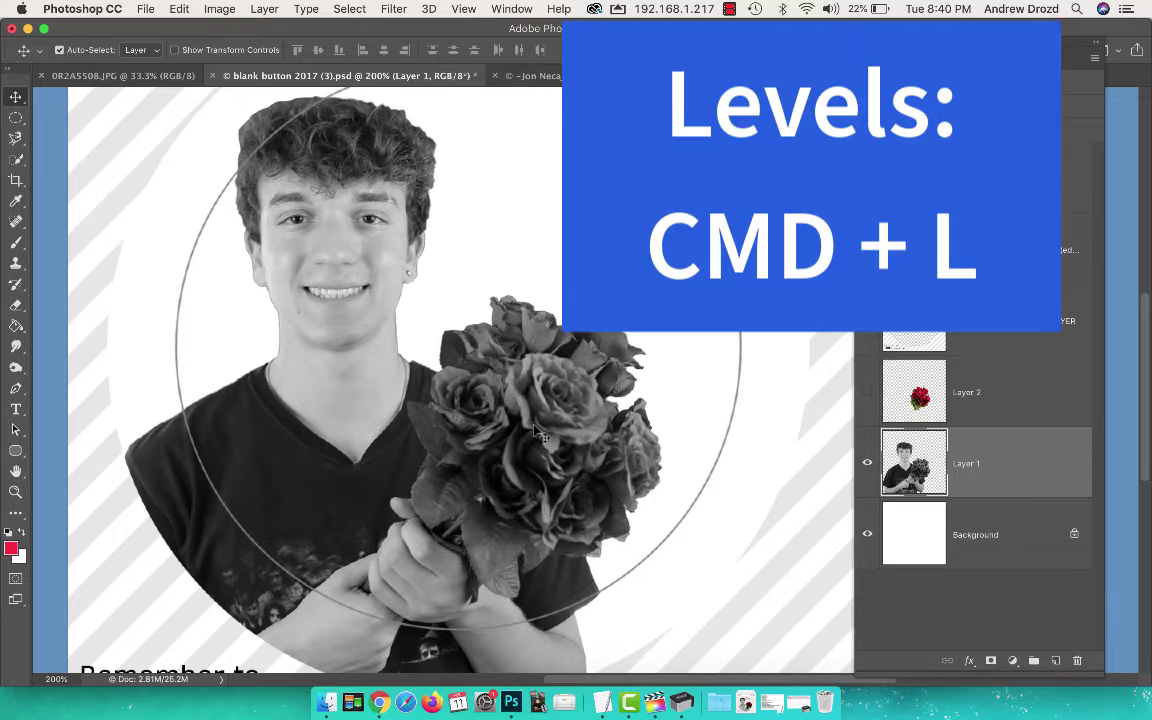
key(super+l)
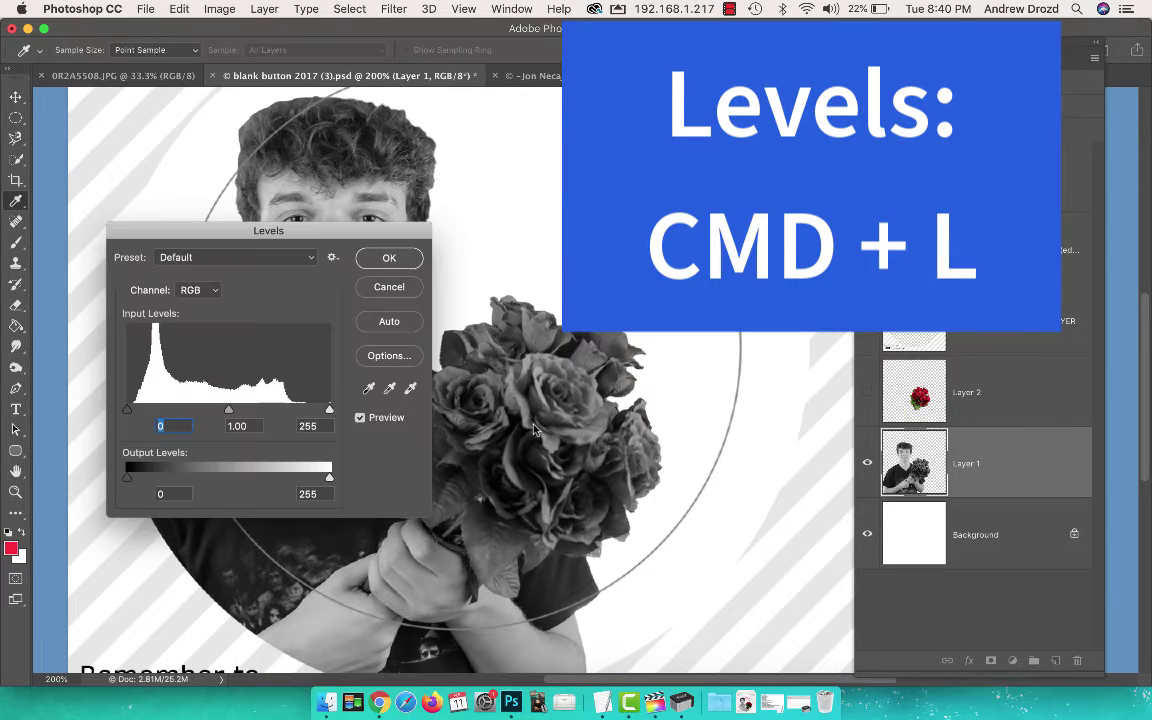
drag(319, 234, 631, 105)
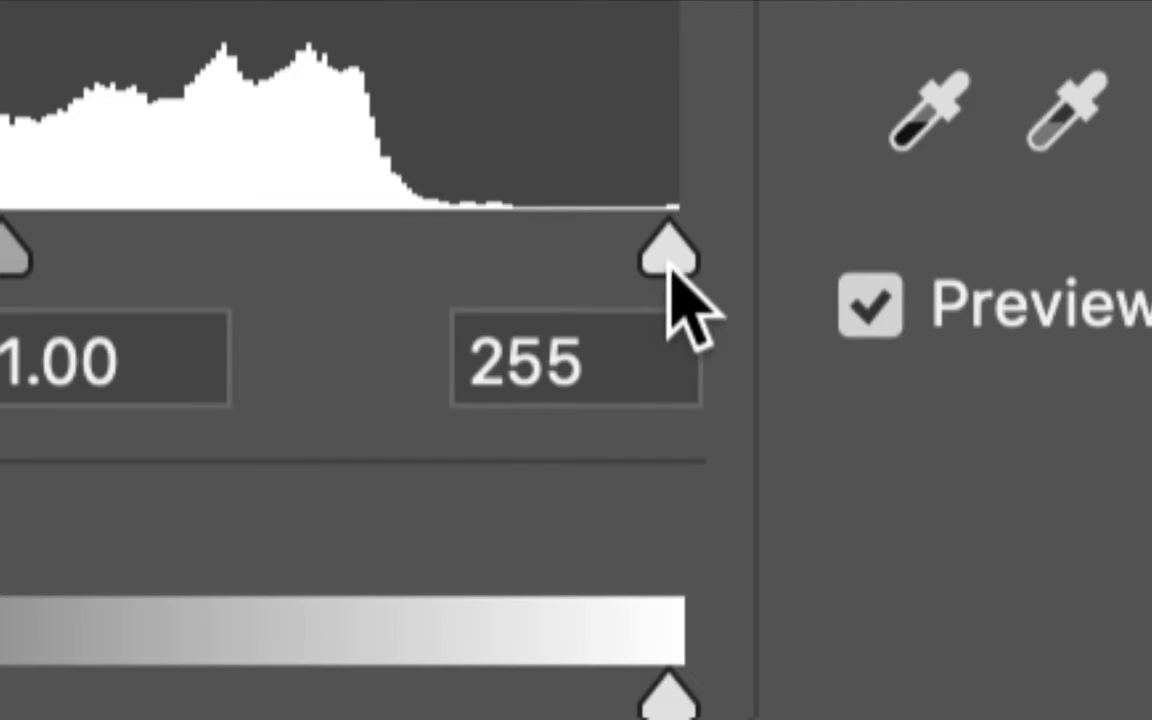
drag(669, 265, 606, 259)
drag(458, 256, 652, 284)
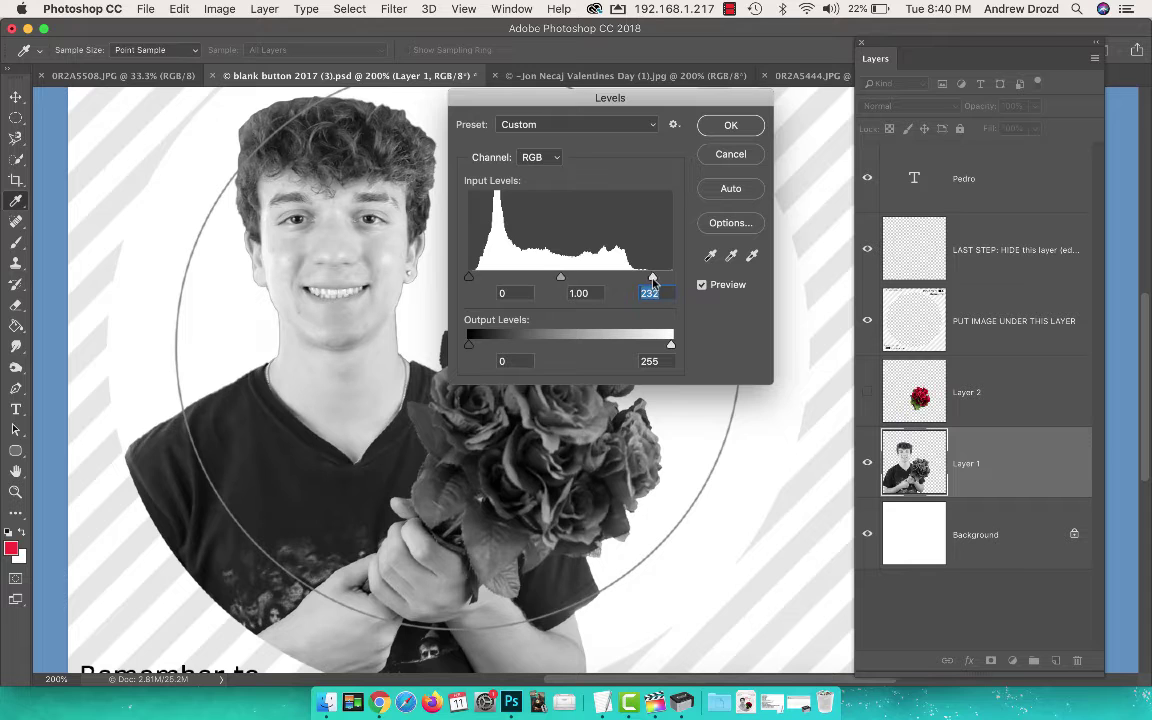
drag(474, 282, 481, 282)
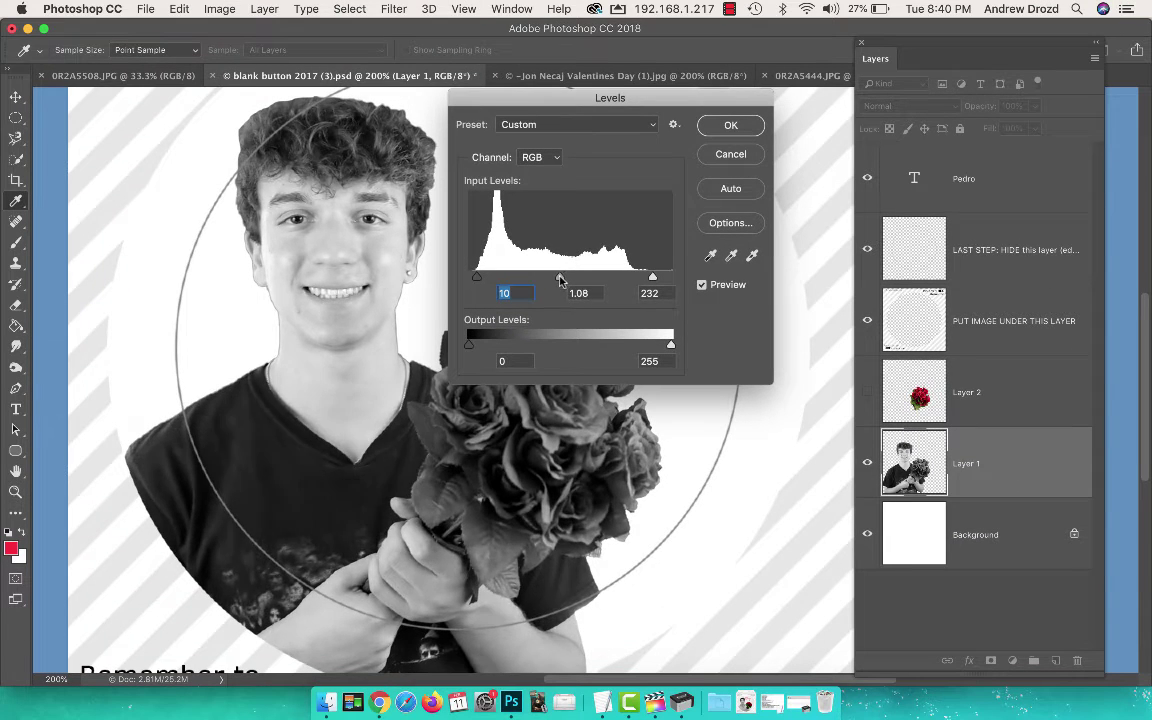
drag(560, 279, 553, 279)
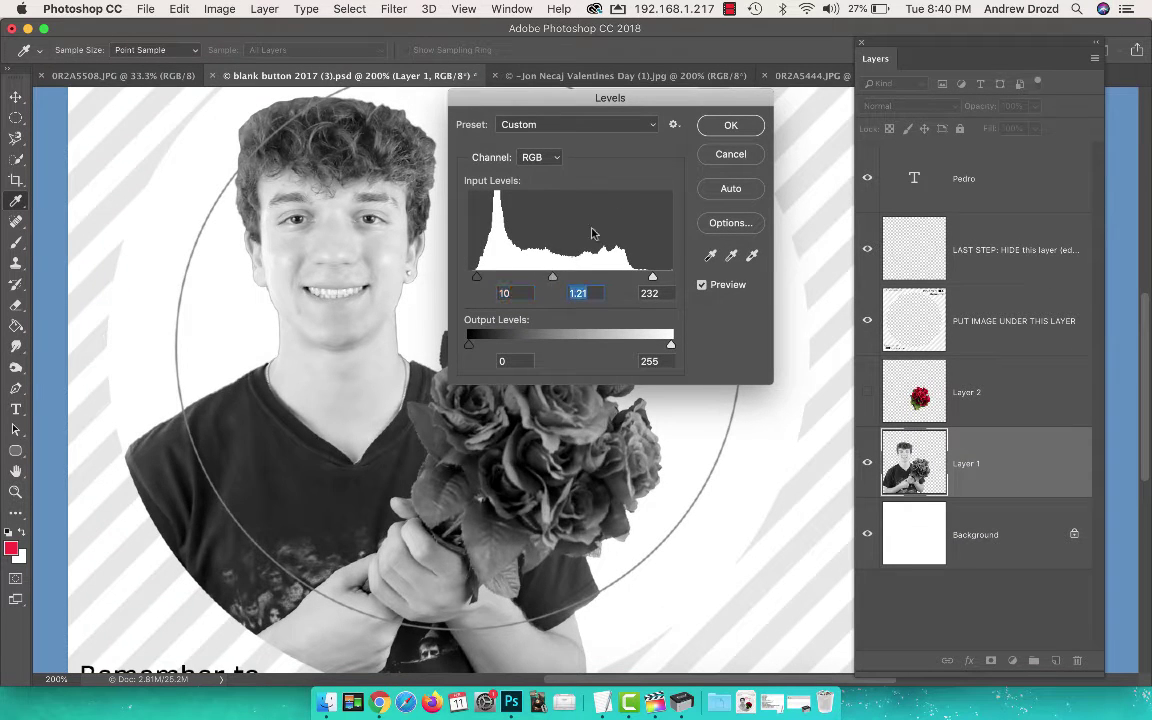
click(728, 126)
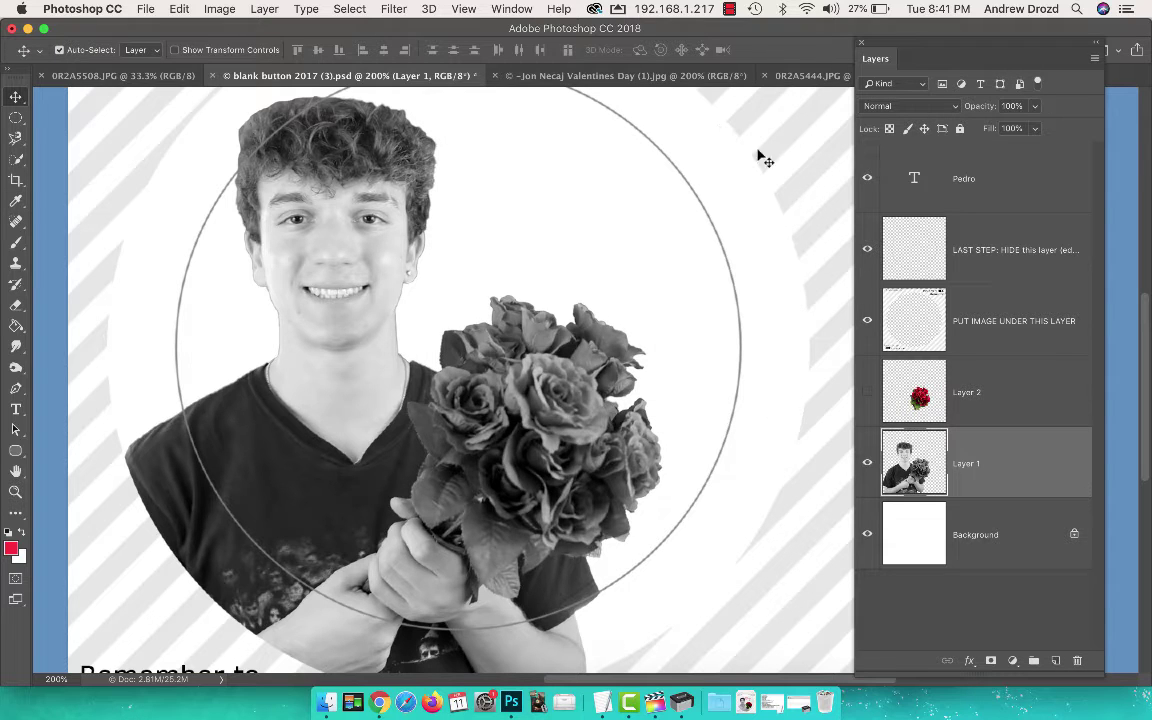
Show the coloured bouquet on Layer 2 again and nudge it into exact alignment with the gray bouquet beneath.
click(909, 405)
click(868, 394)
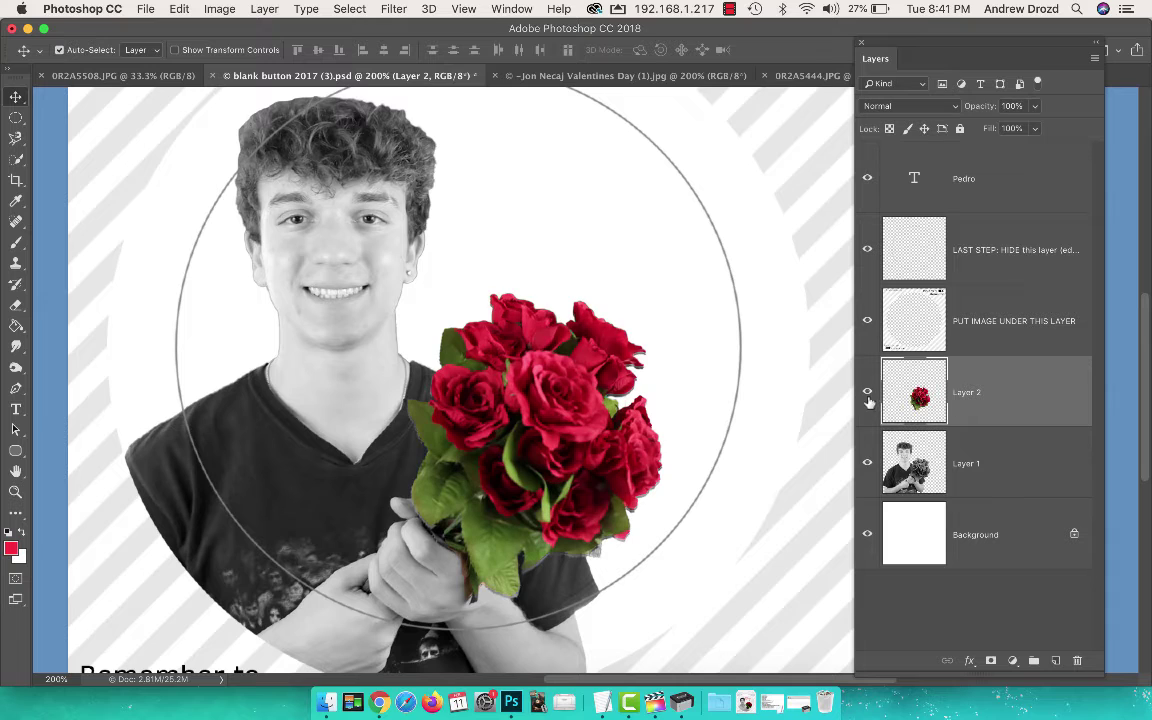
mouse_move(555, 437)
mouse_down()
mouse_move(540, 432)
mouse_move(545, 468)
mouse_move(548, 443)
mouse_up()
key(Down)
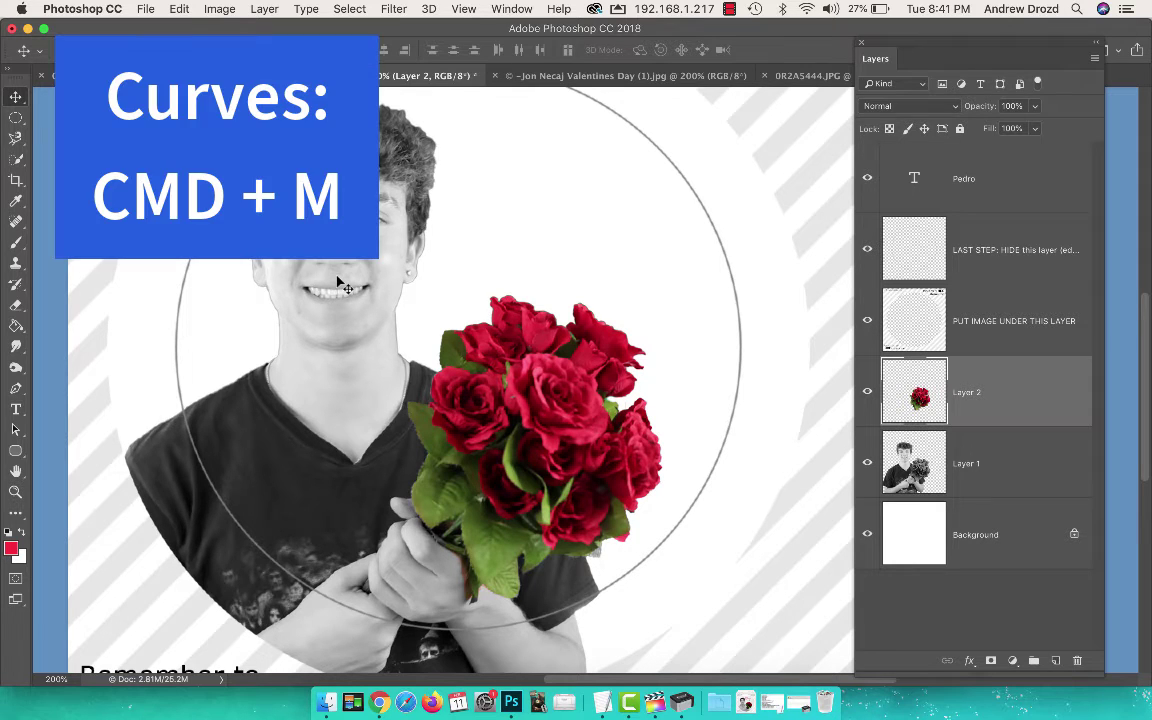
Brighten the bouquet layer with a Curves adjustment using points at input 168, output 226 and input 29, output 41.
key(super+m)
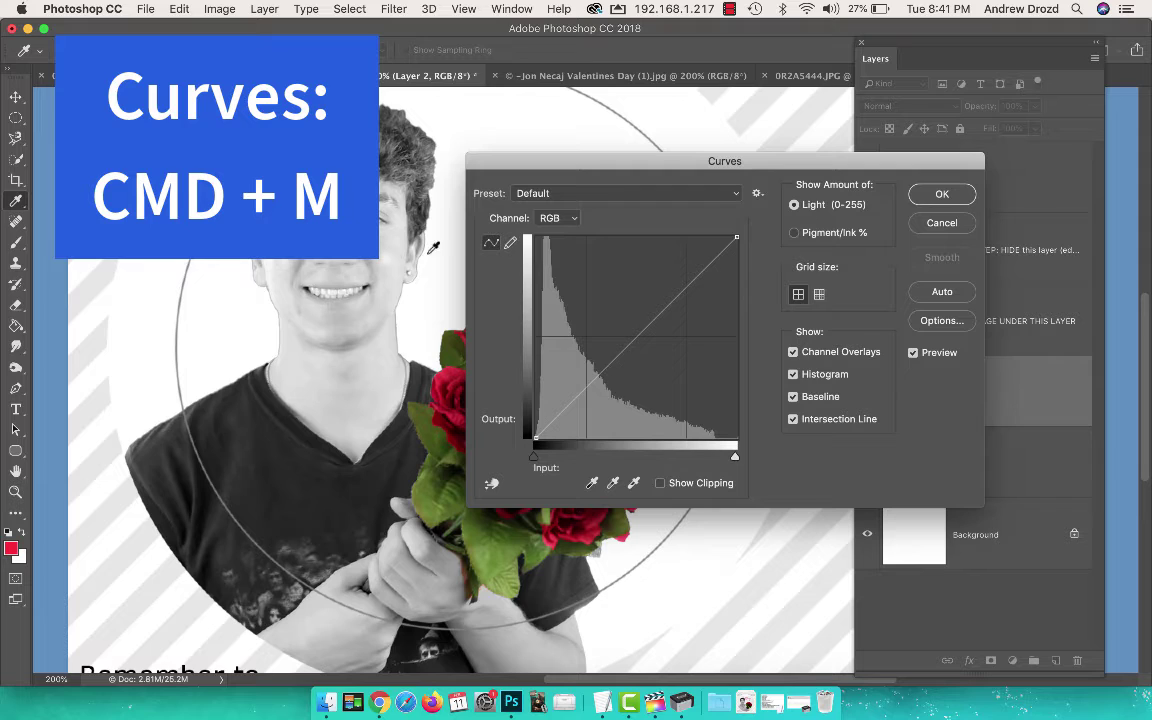
drag(642, 163, 804, 194)
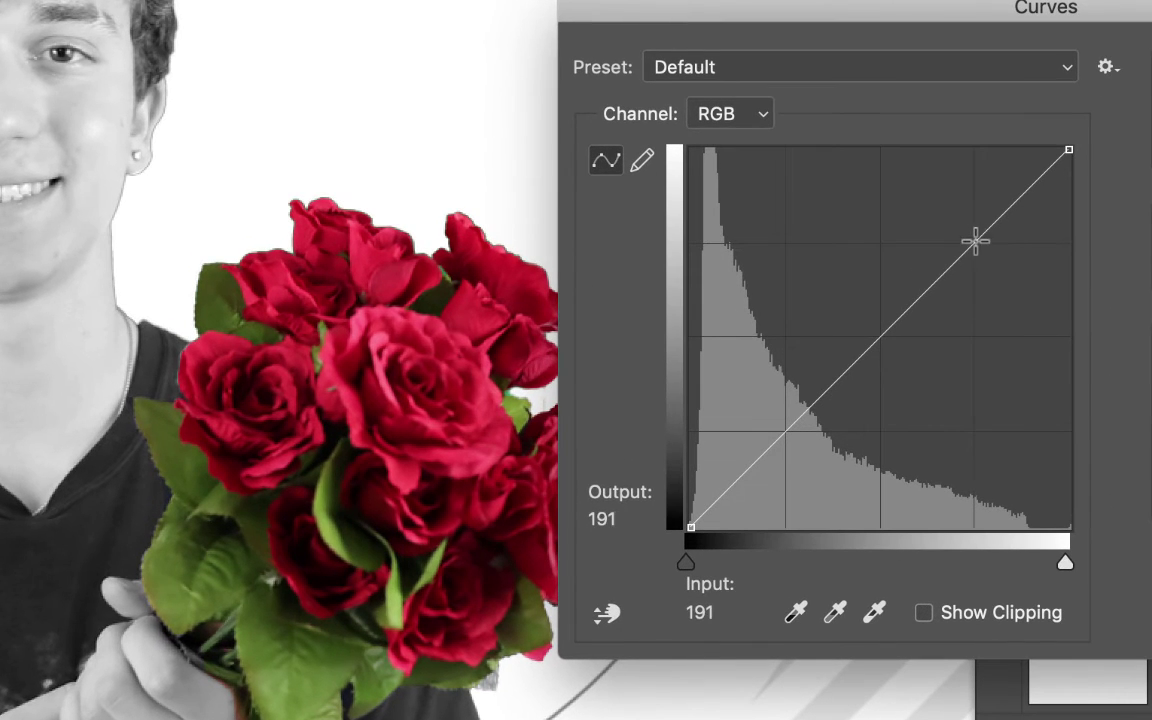
drag(962, 257, 953, 214)
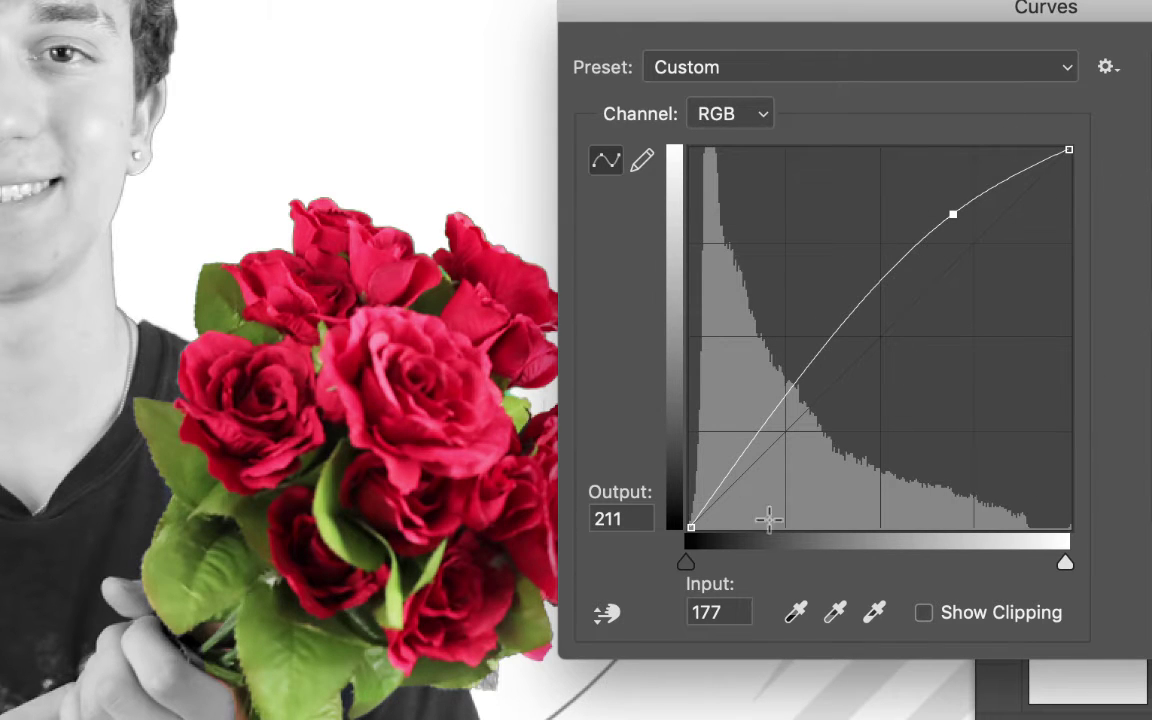
drag(952, 214, 938, 193)
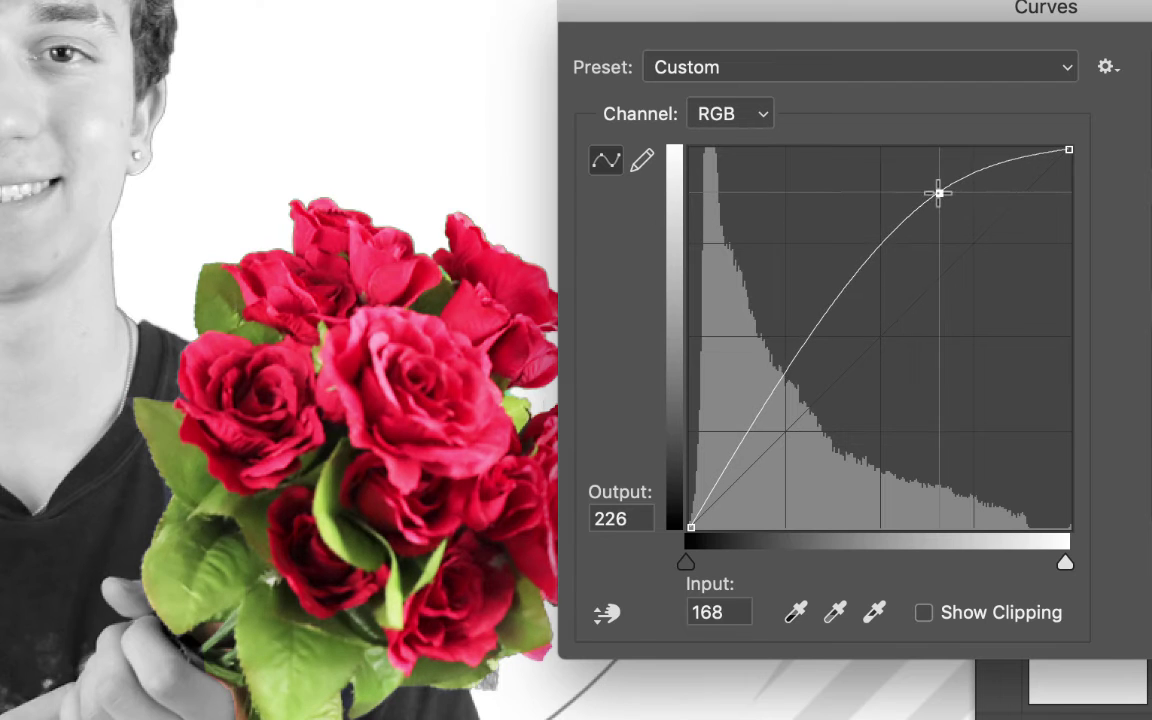
click(734, 467)
drag(734, 467, 734, 466)
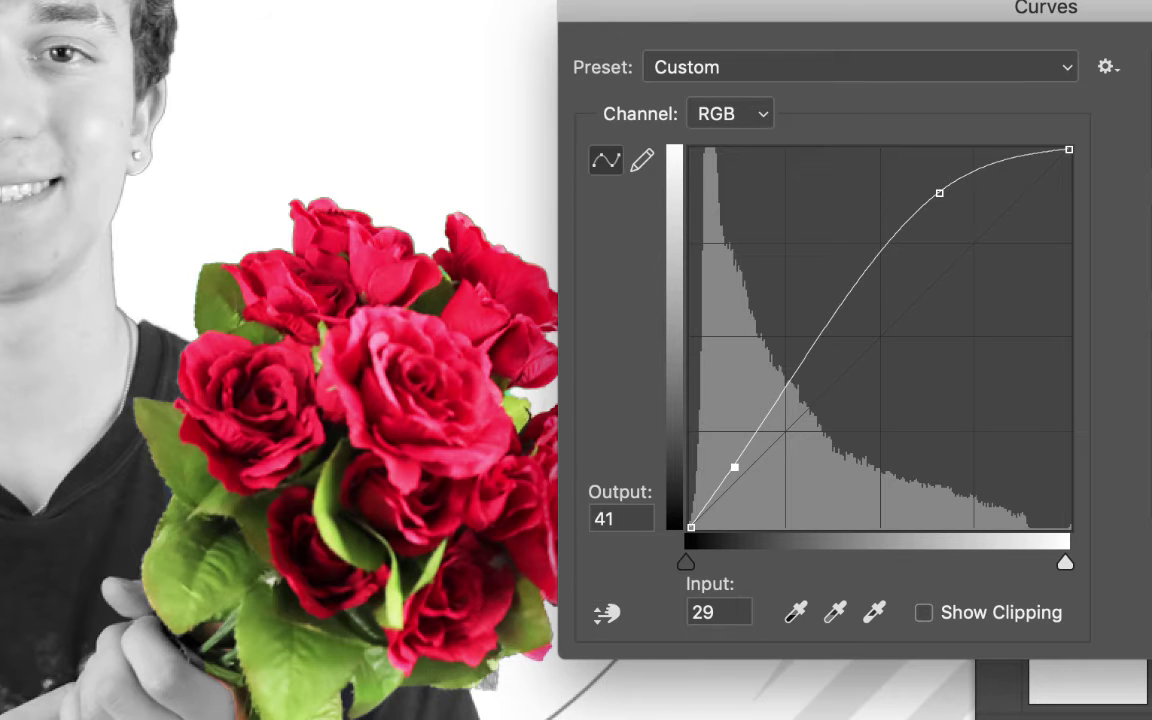
key(Return)
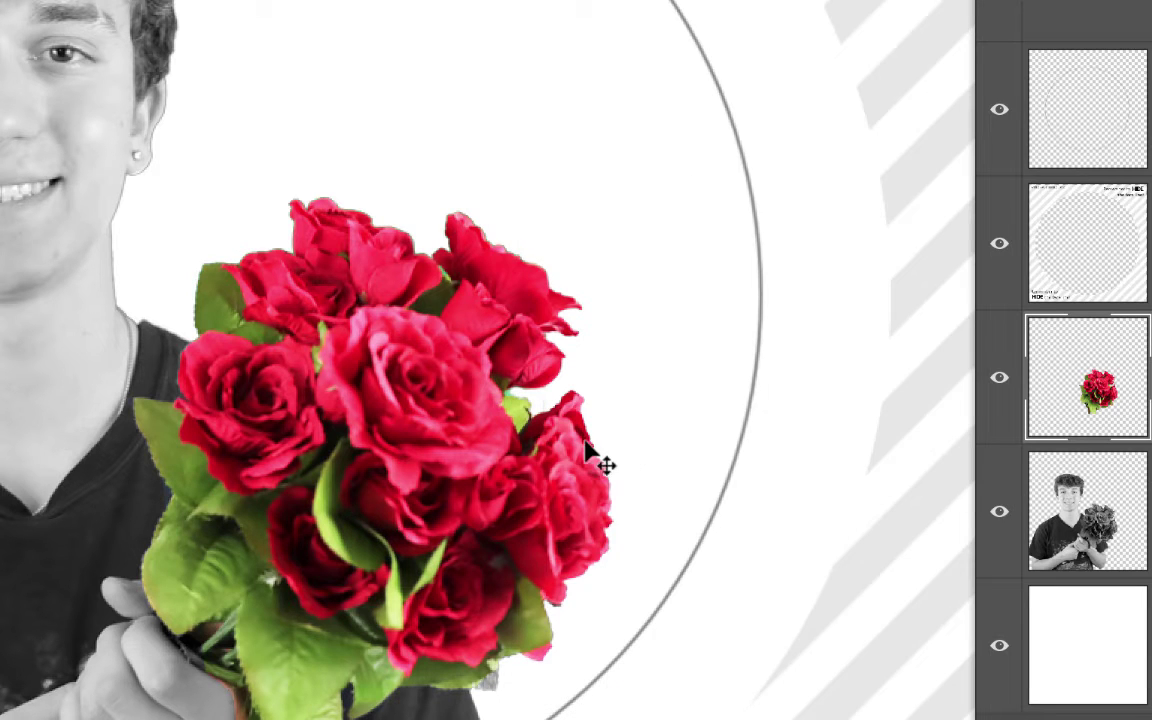
Compare the roses before and after the Curves adjustment at close range, keeping the brightened version.
key(ctrl+z)
key(ctrl+z)
key(ctrl+z)
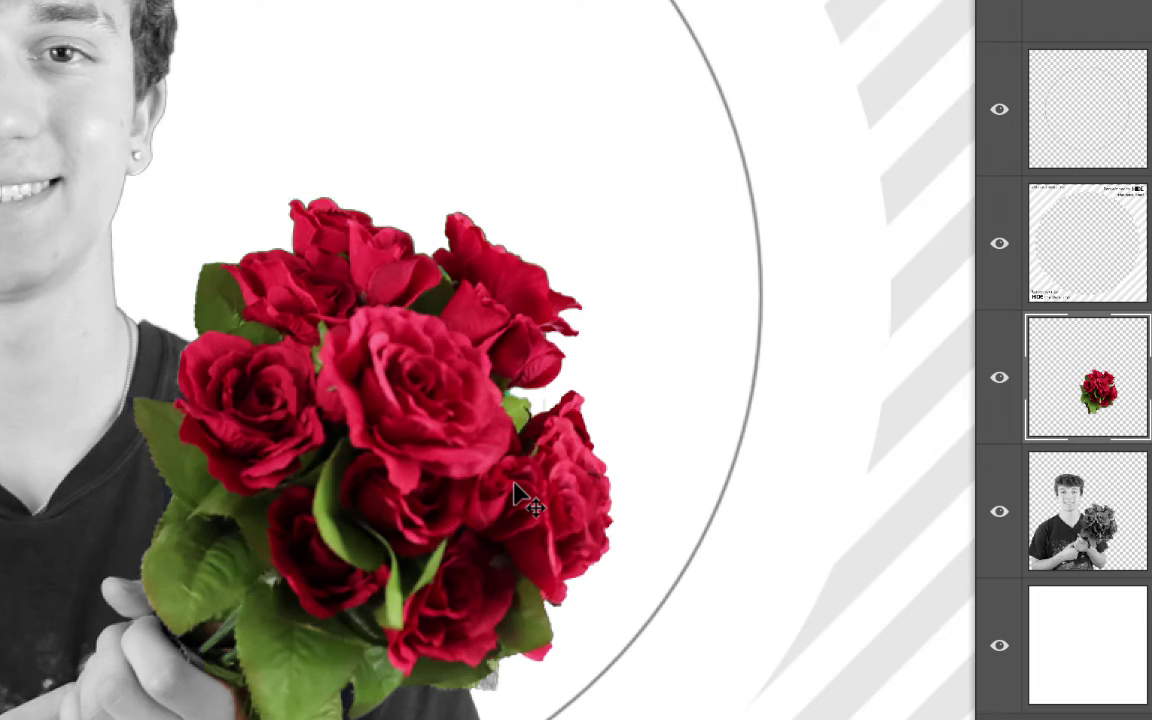
key(ctrl+z)
key(ctrl+plus)
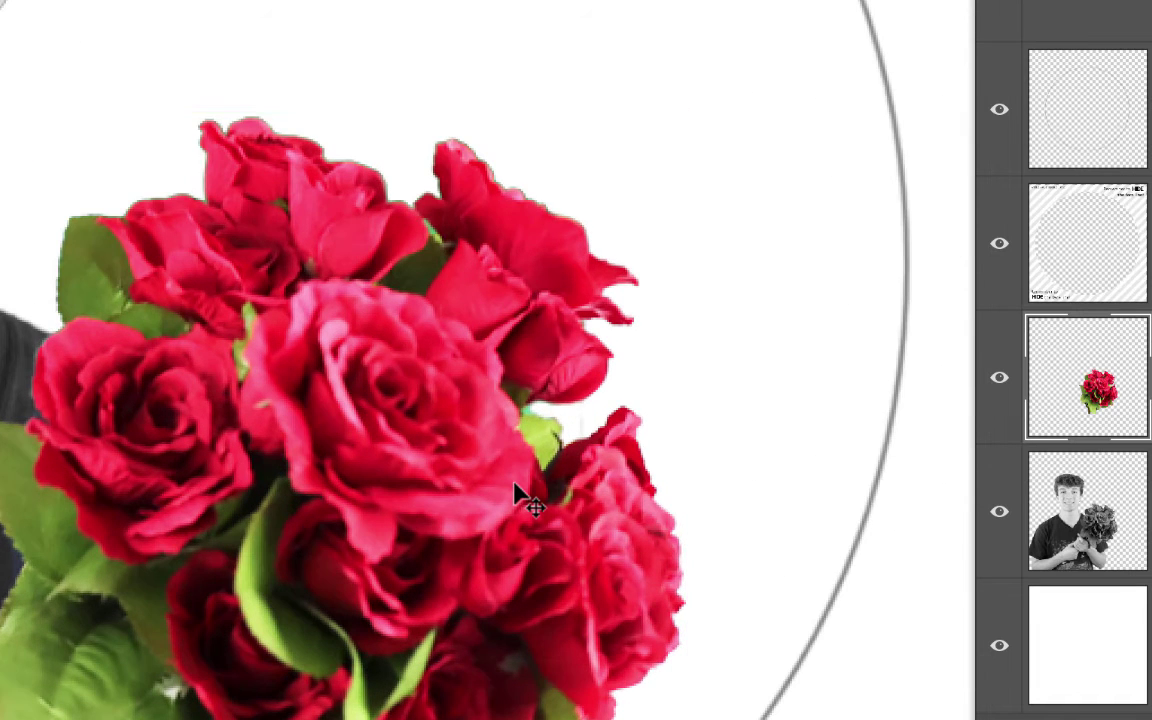
key(ctrl+z)
drag(445, 455, 450, 352)
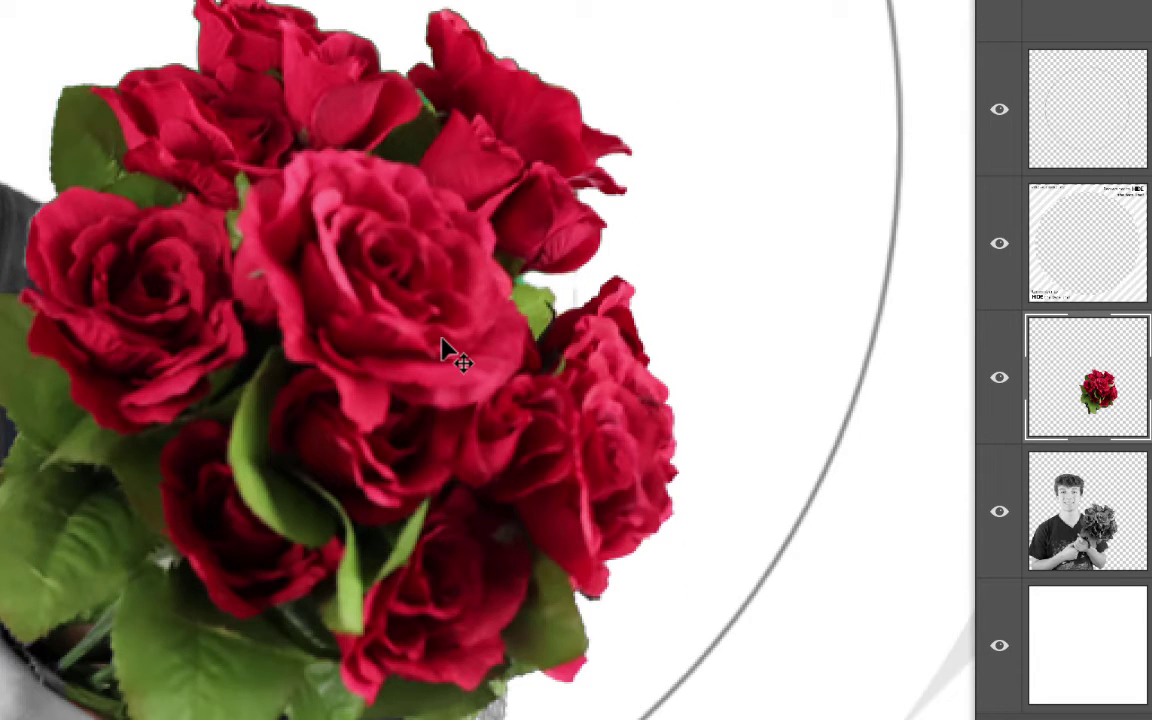
key(ctrl+z)
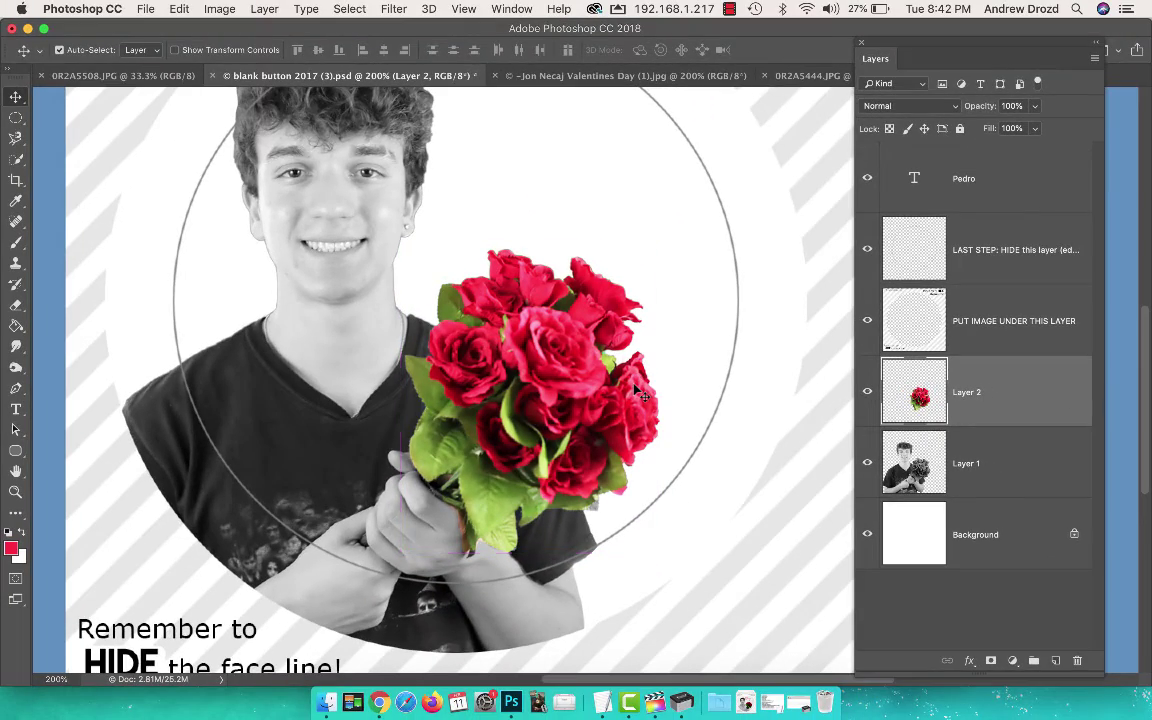
Sample a red from the roses and add the three-line text "Happy Valentine's Day" in 14 pt KG Blank Space Sketch above the bouquet.
drag(510, 306, 493, 381)
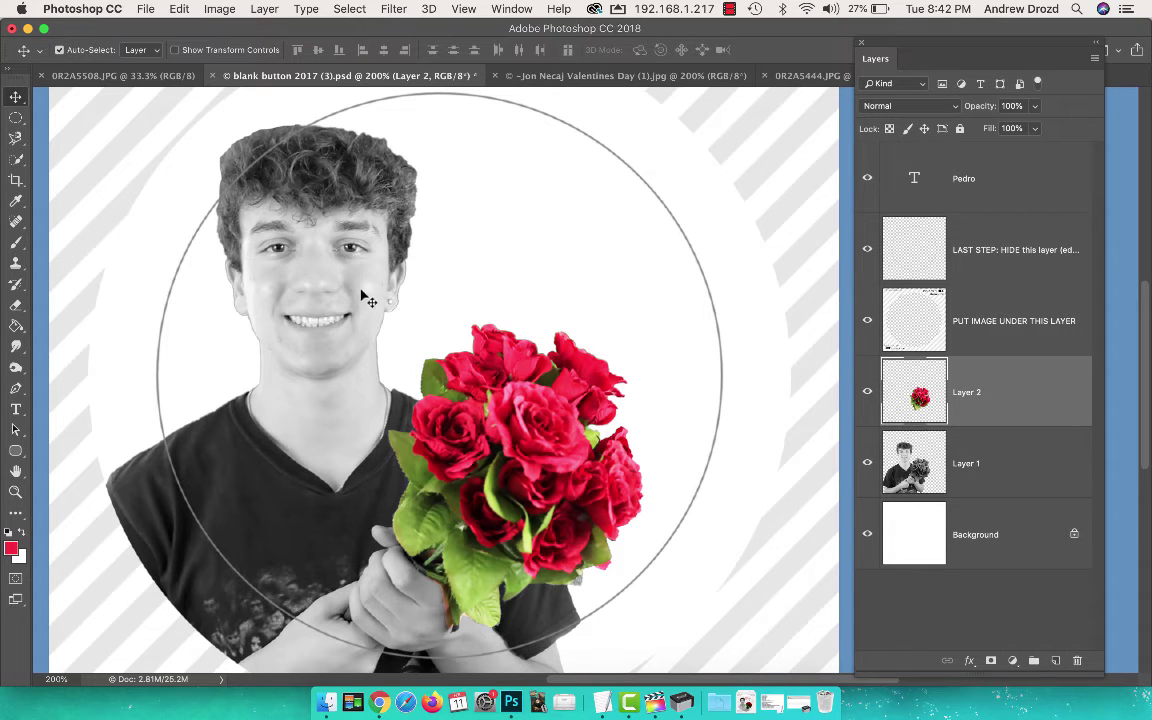
key(i)
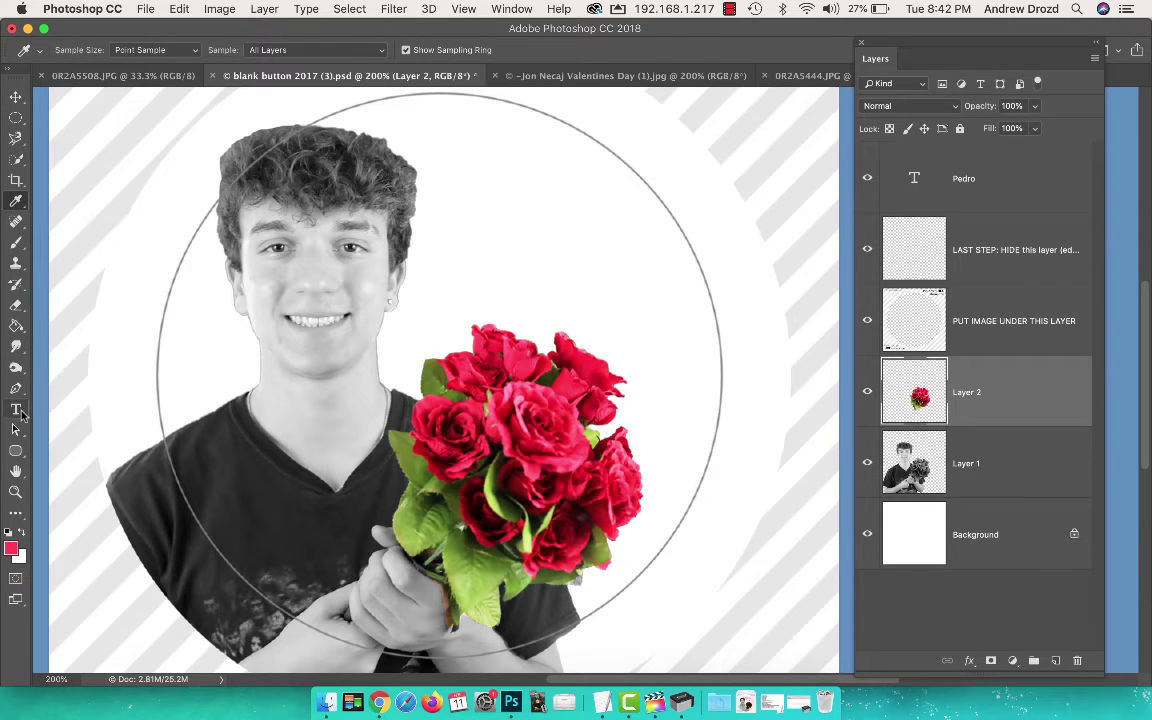
key(t)
click(446, 178)
text(Ha)
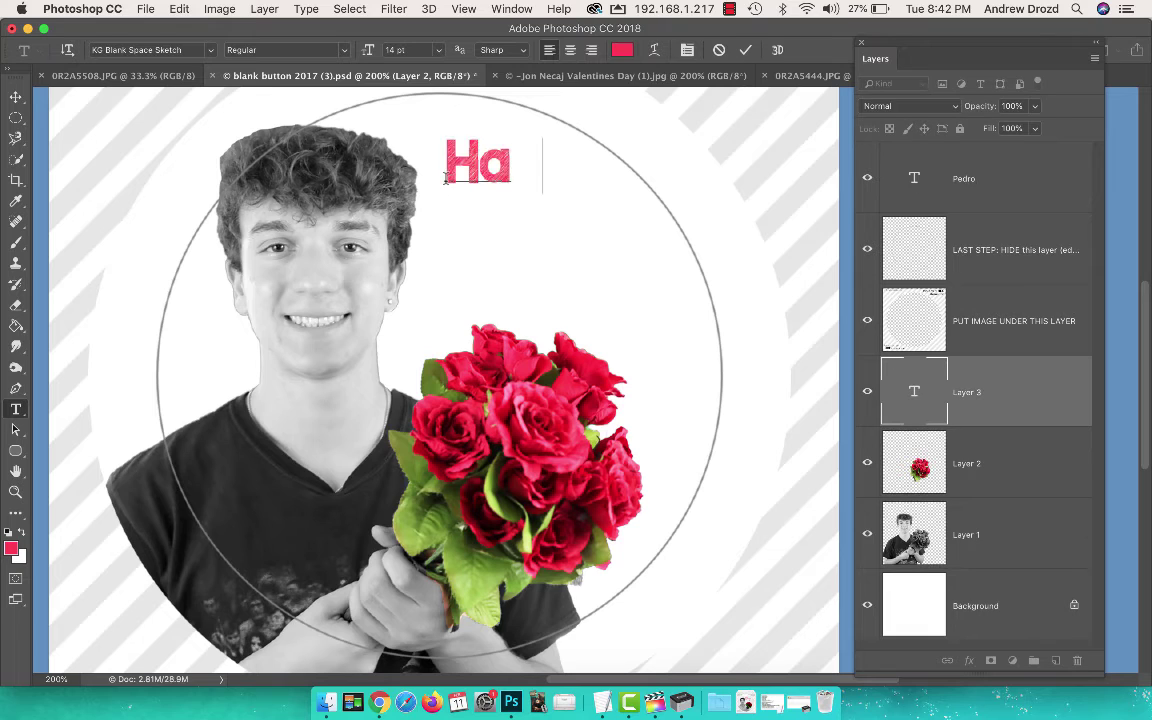
text(ppy Valent)
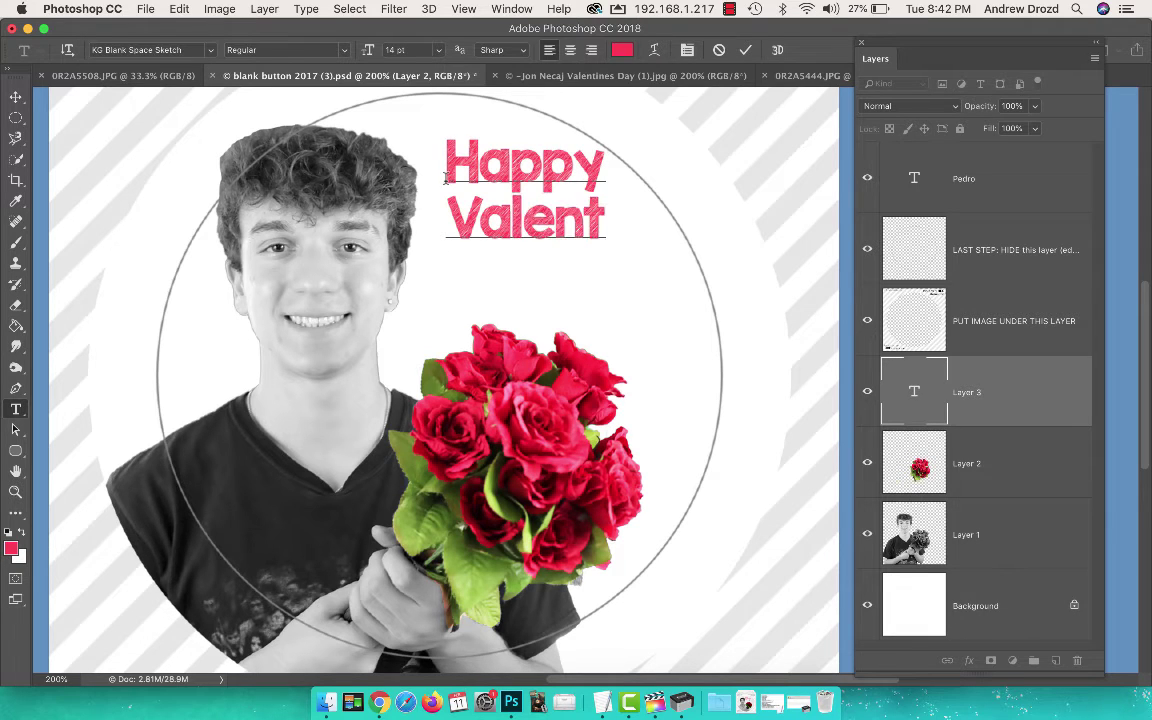
text(ine's )
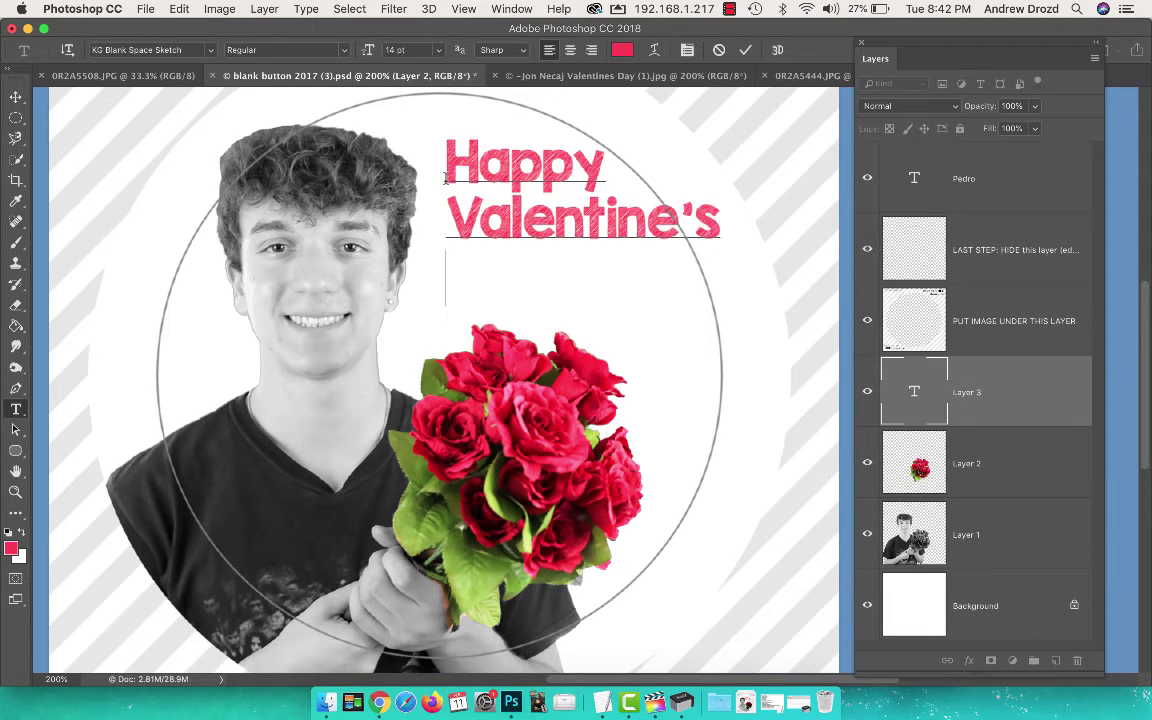
text(Day)
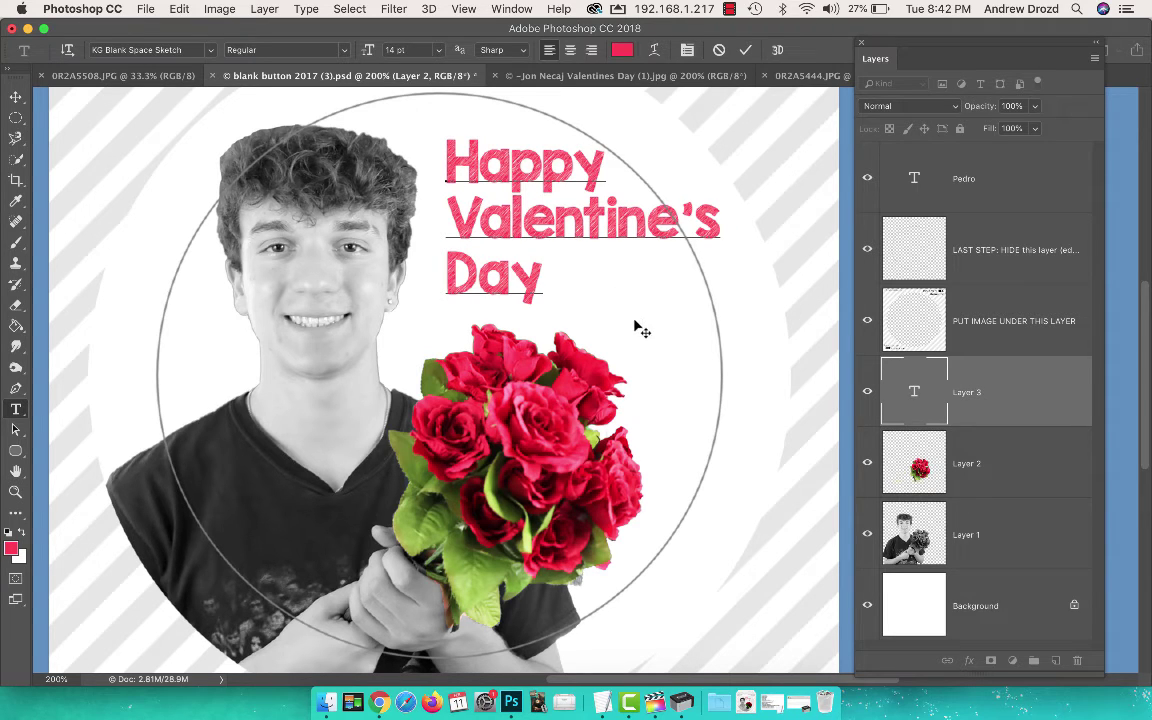
Move the "Happy Valentine's Day" text closer to the portrait and scale it to about 88% so it fits inside the circle.
drag(638, 327, 612, 342)
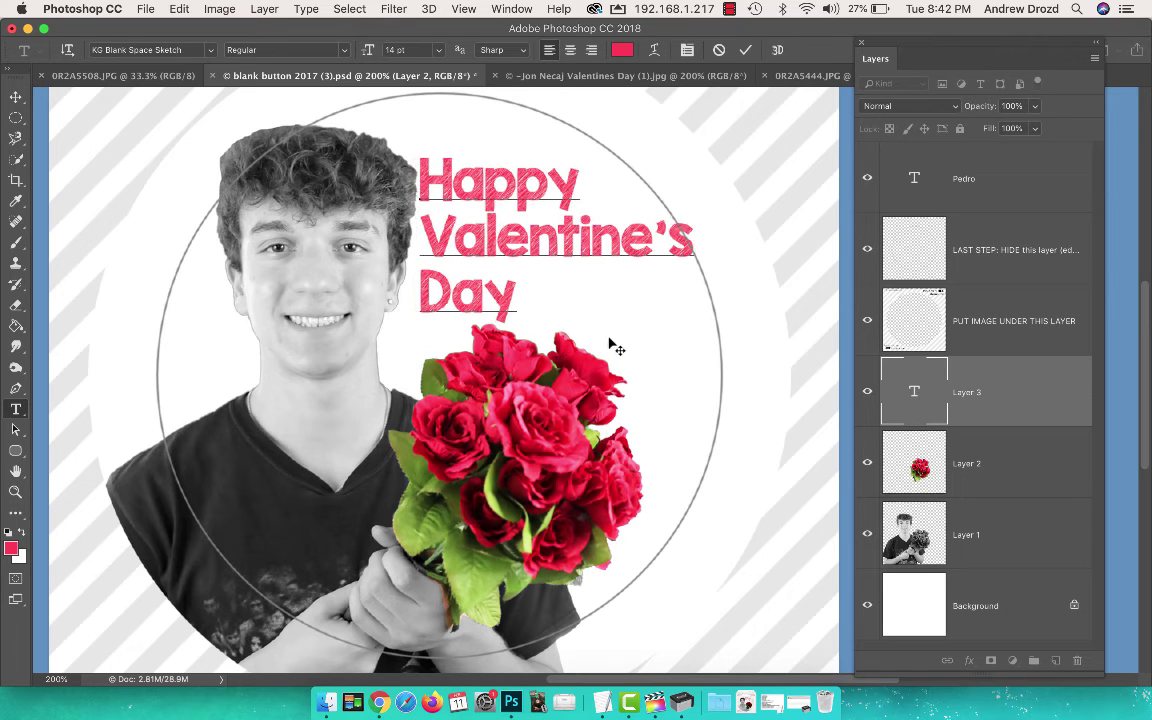
click(745, 49)
key(super+t)
drag(695, 155, 660, 178)
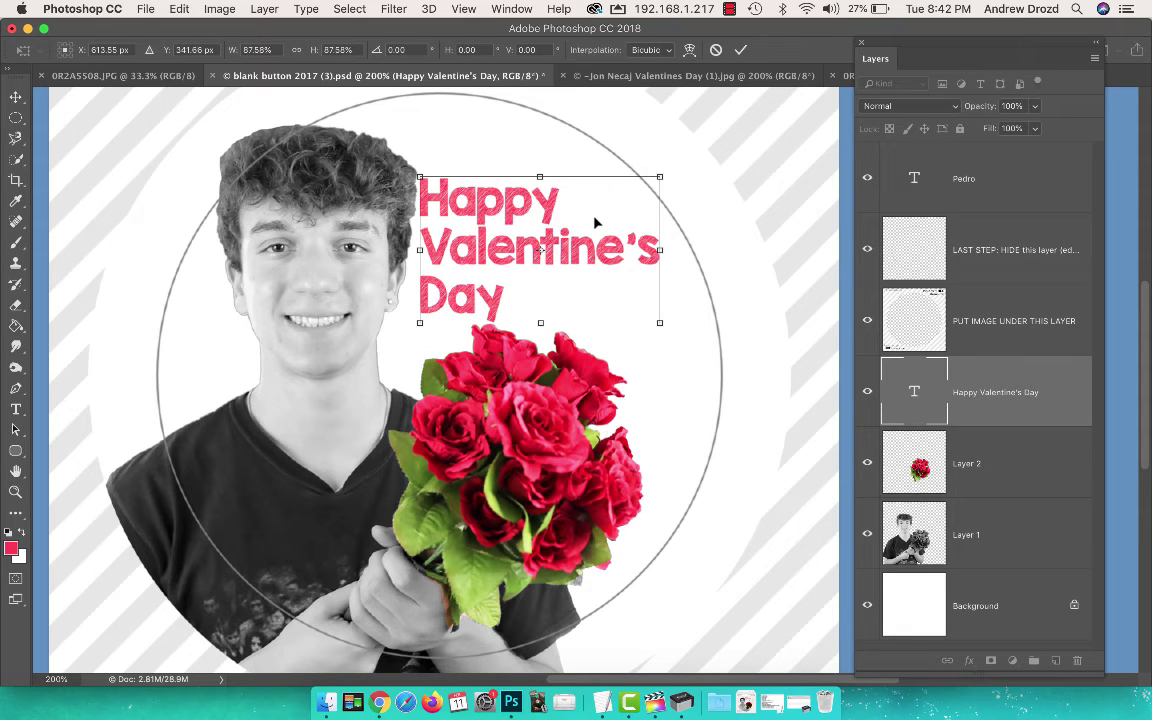
click(738, 50)
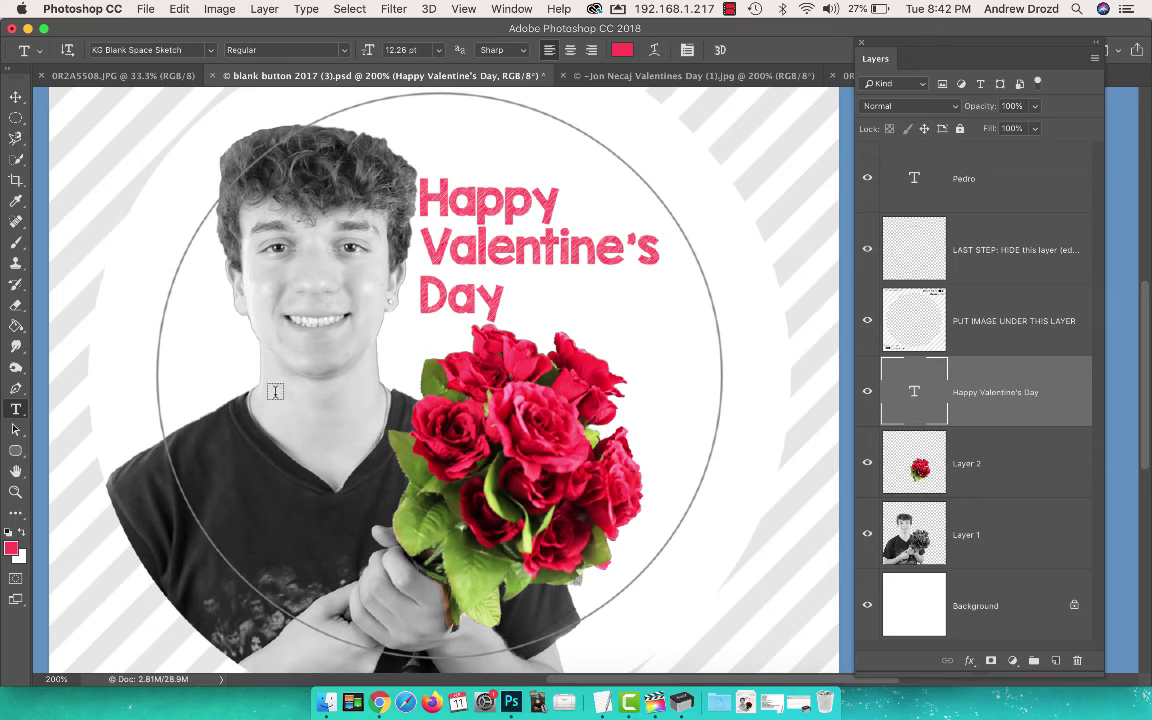
Add the text "2020" above the shoulder beside the neck and scale it down to about 47%, inside the face line.
click(188, 376)
text(2020)
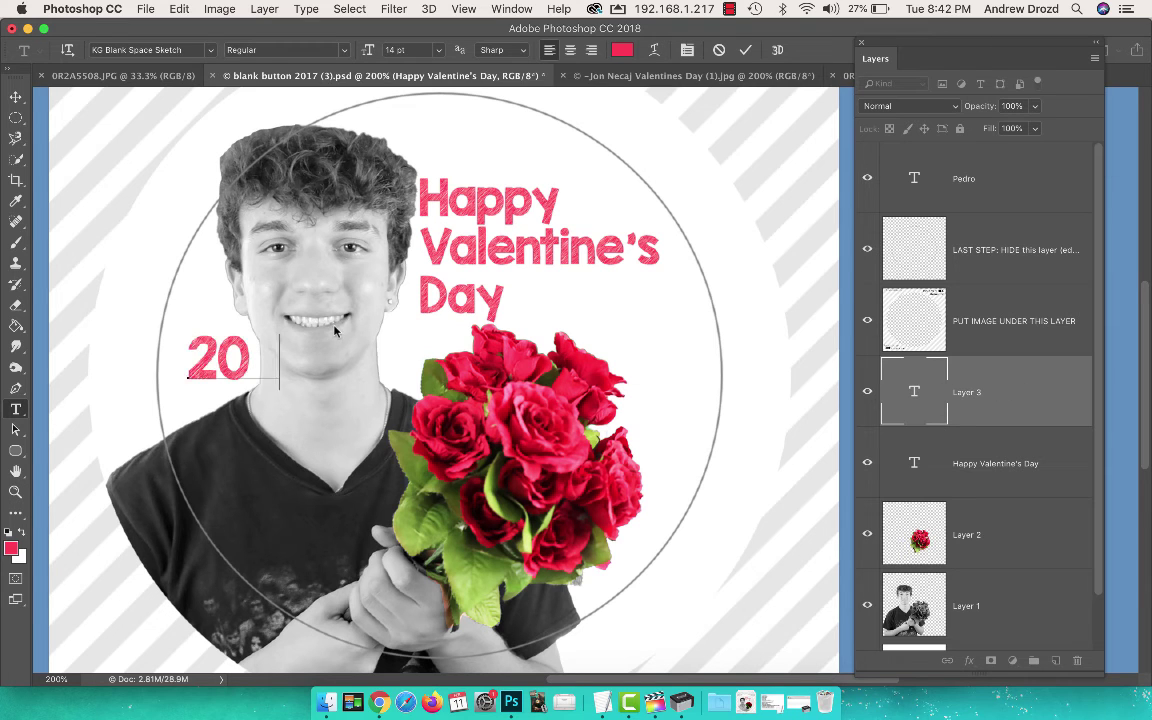
click(745, 49)
key(super+t)
drag(312, 334, 222, 388)
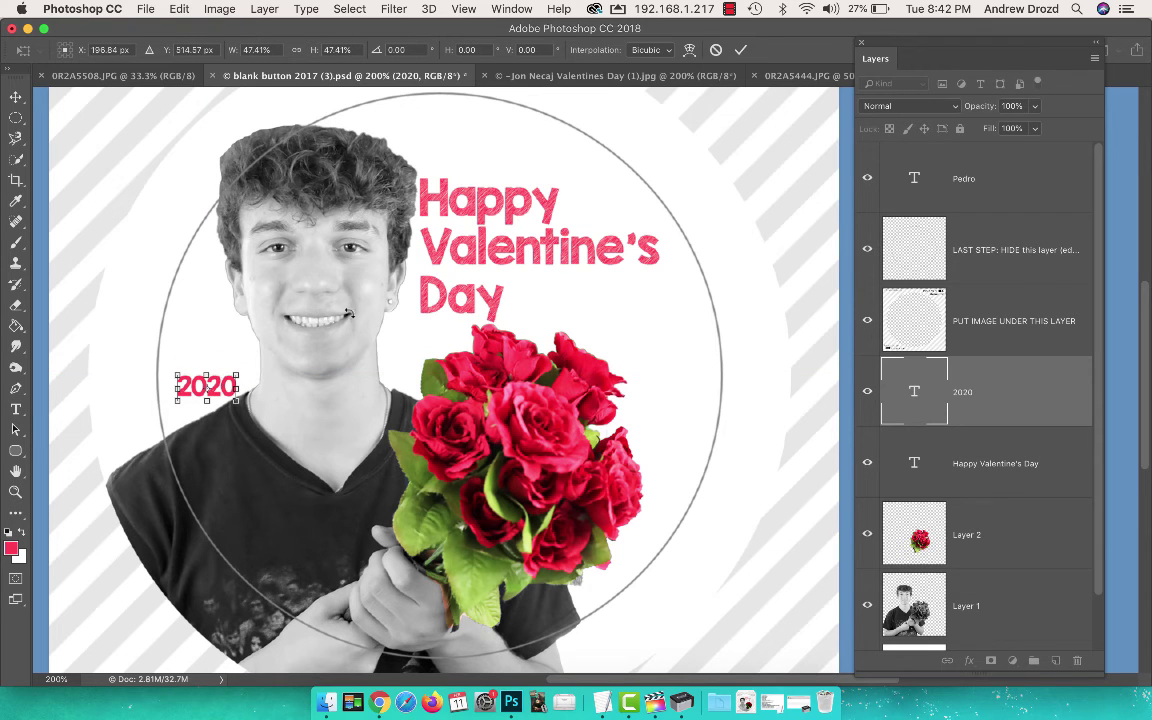
click(740, 49)
Add a two-line 14 pt sign-off beside the roses, reading "Love," with the sender's first name indented on the second line.
click(617, 316)
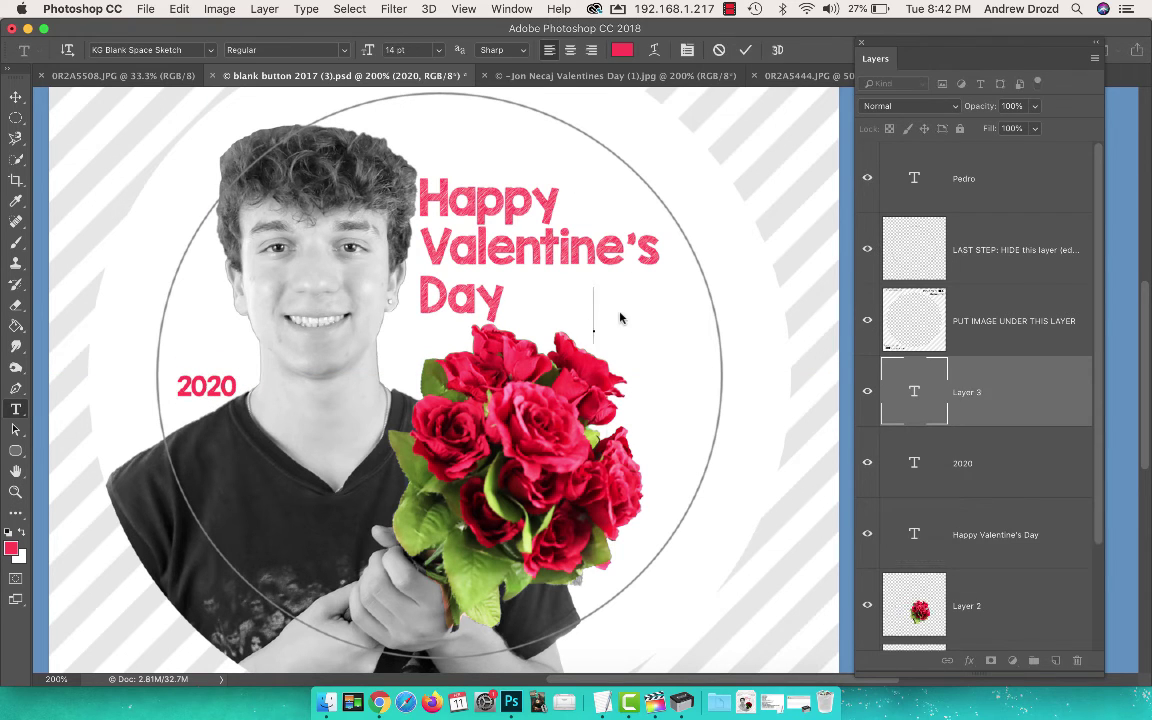
text(Love.)
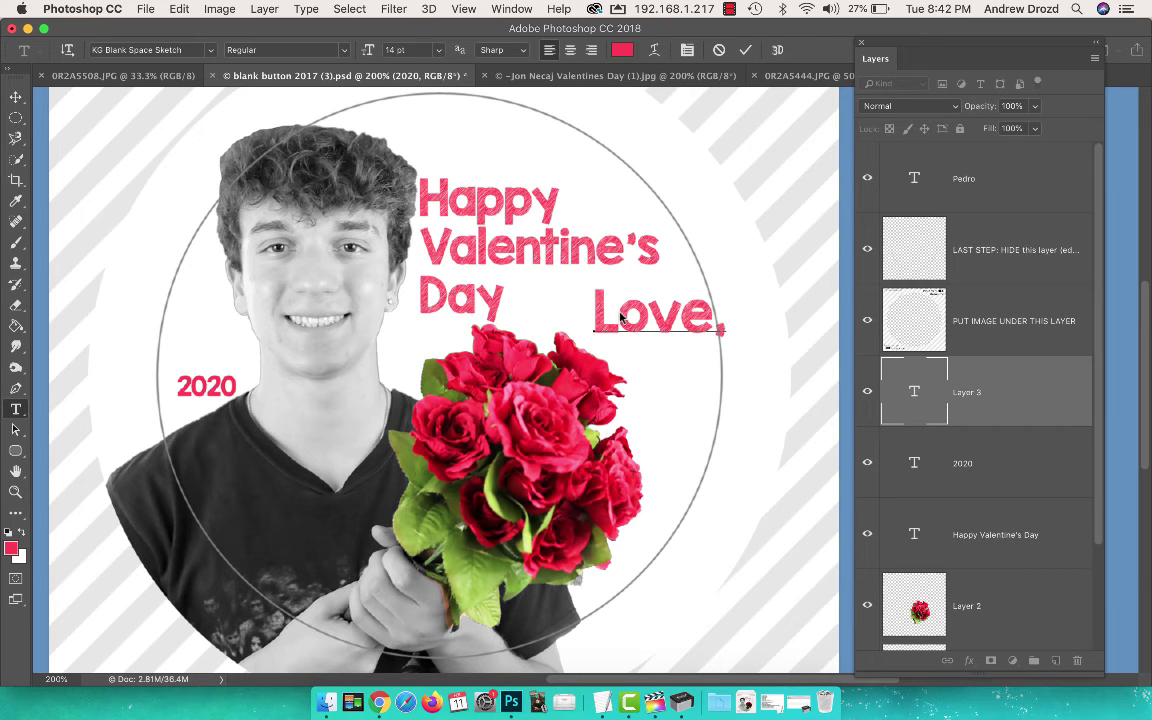
key(Return)
text(Jon)
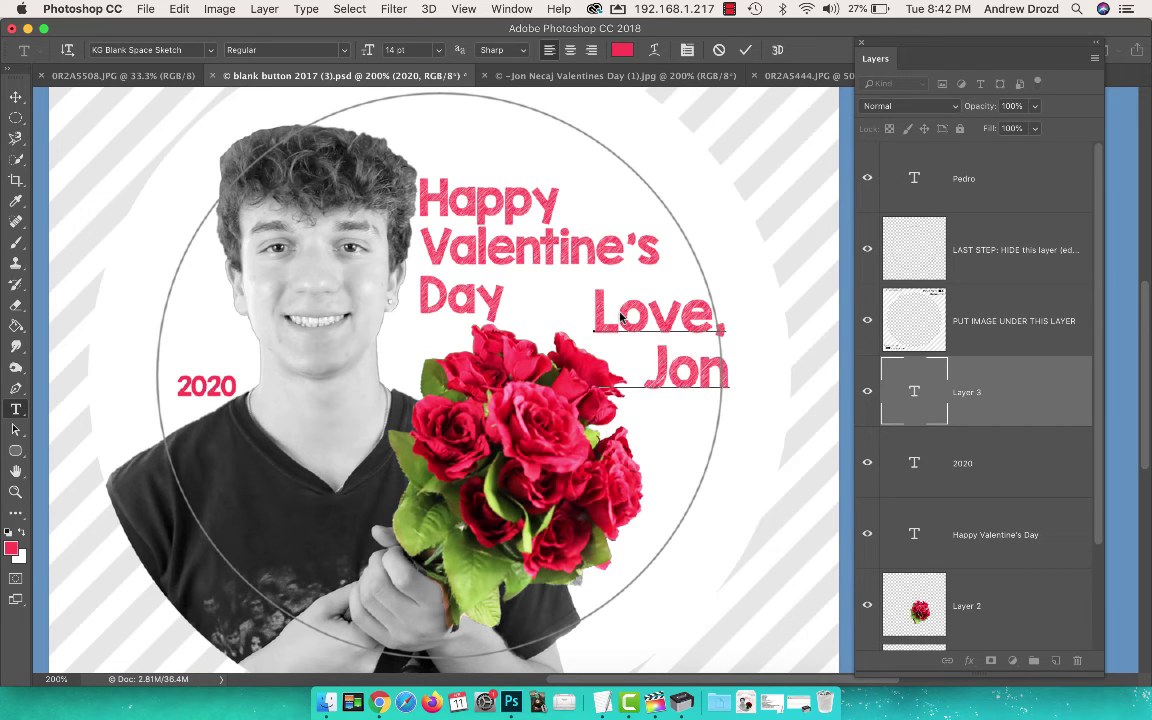
click(745, 50)
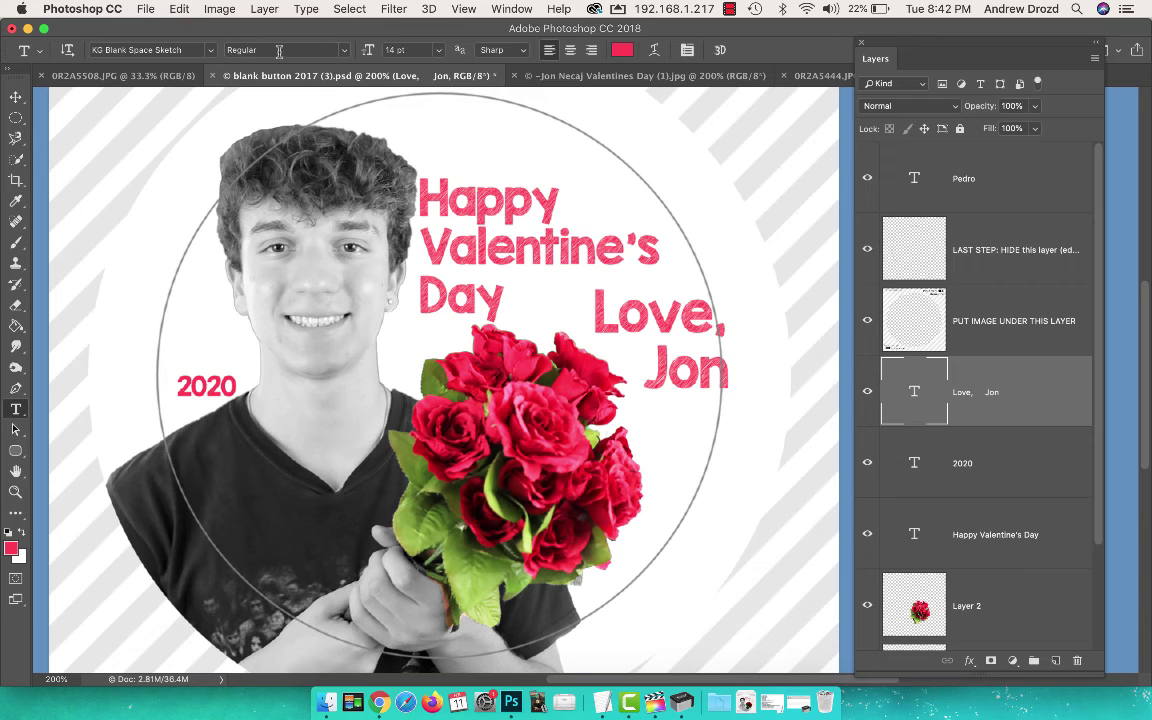
Change the sign-off's font to CollectionFree, then enlarge it to about 16 pt and place it between the heading and roses.
click(212, 54)
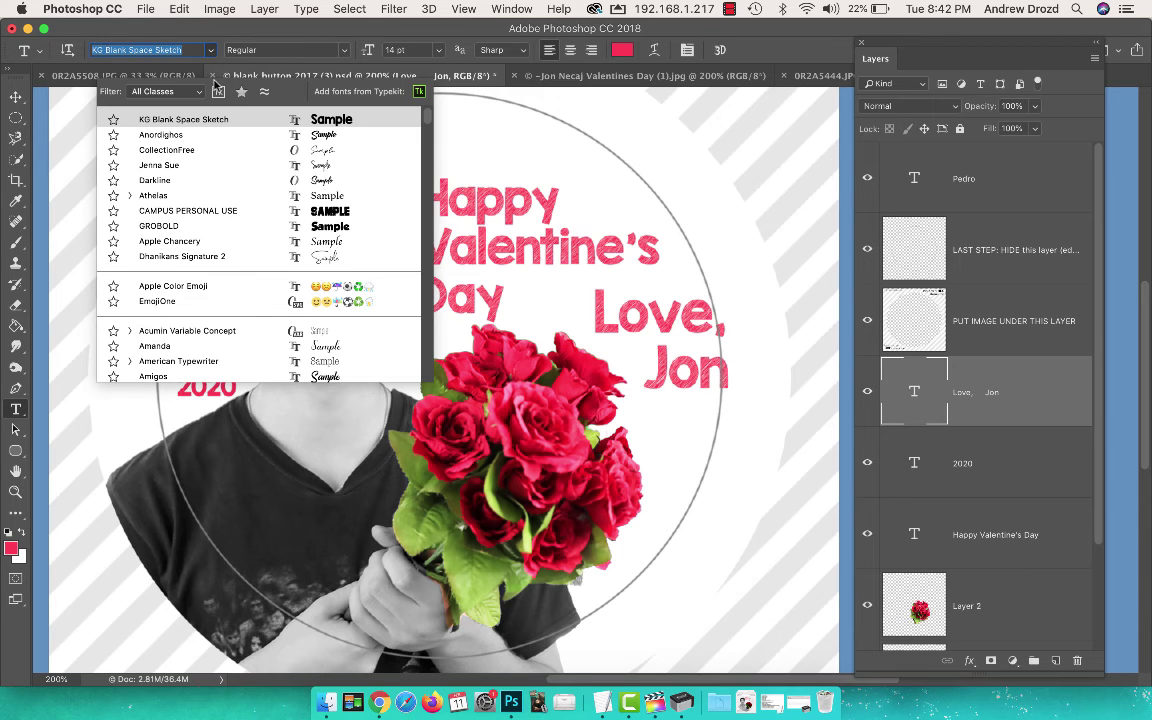
click(218, 149)
key(super+t)
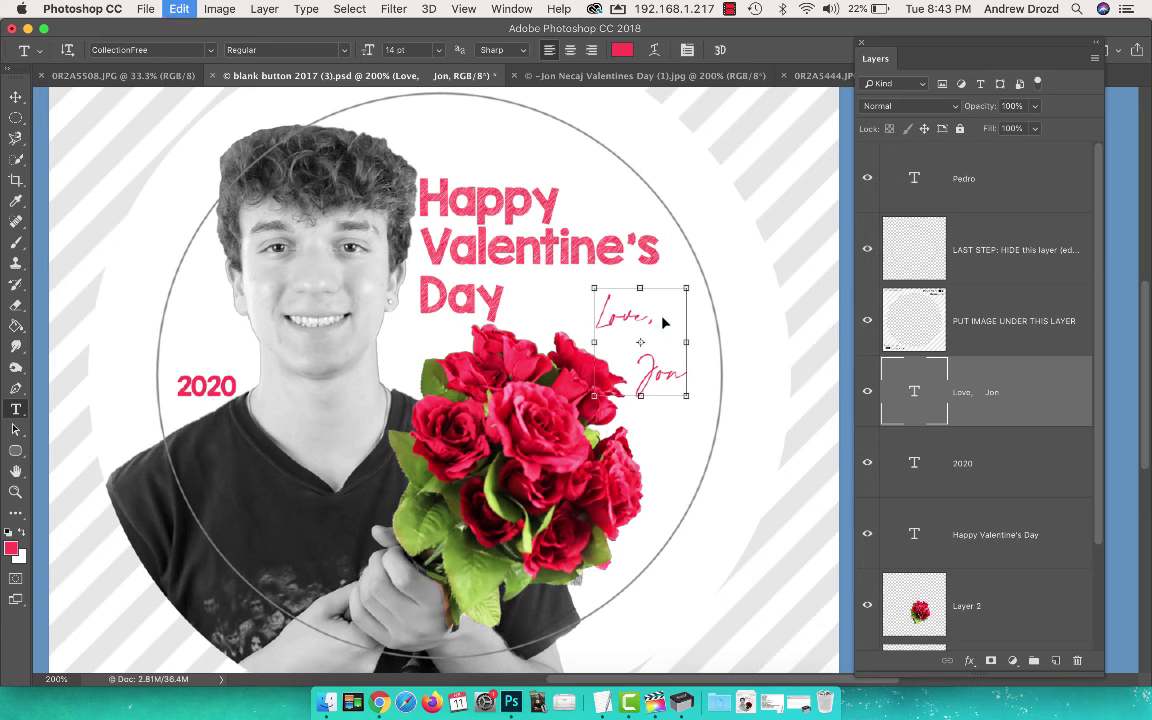
drag(686, 288, 661, 321)
click(741, 50)
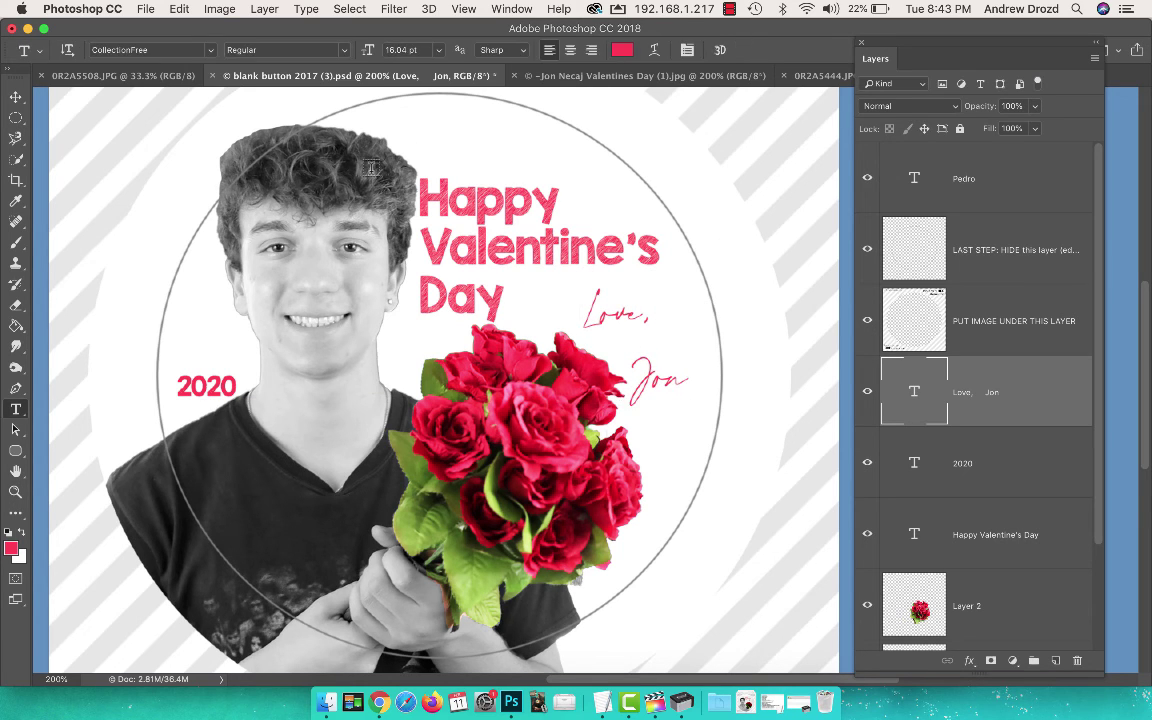
Replace the sample name under "write your name here" with the student's first name.
scroll(270, 200, up, 5)
scroll(270, 200, left, 2)
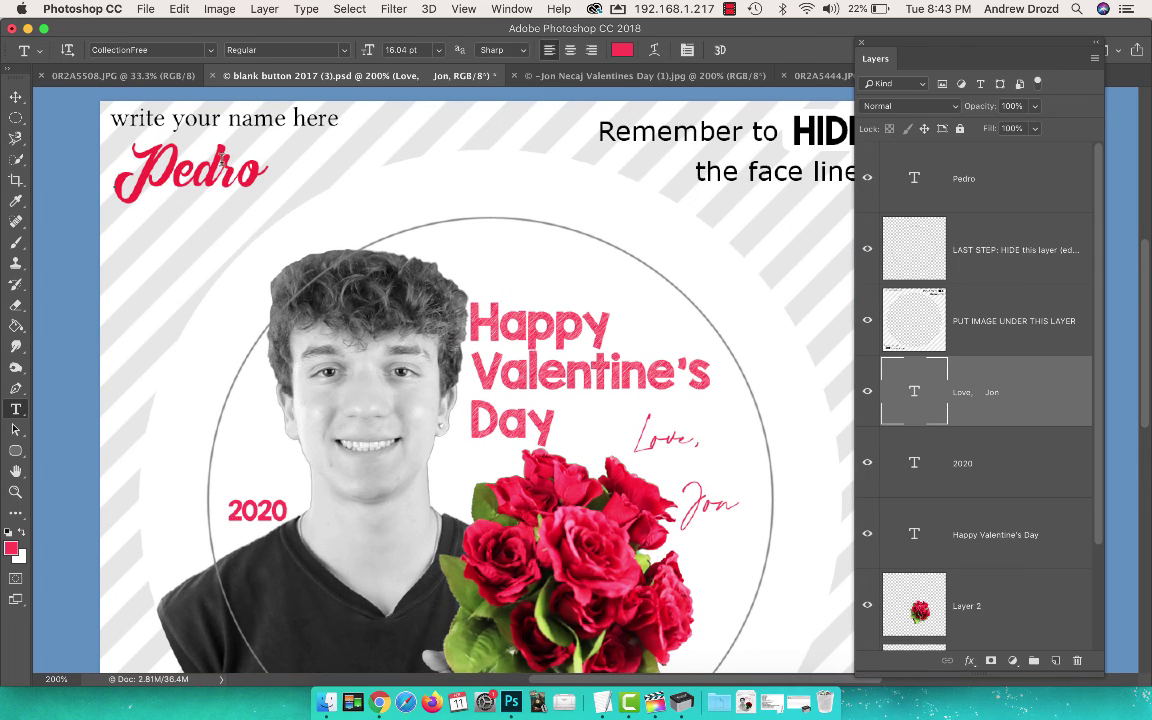
double_click(222, 160)
text(Jon)
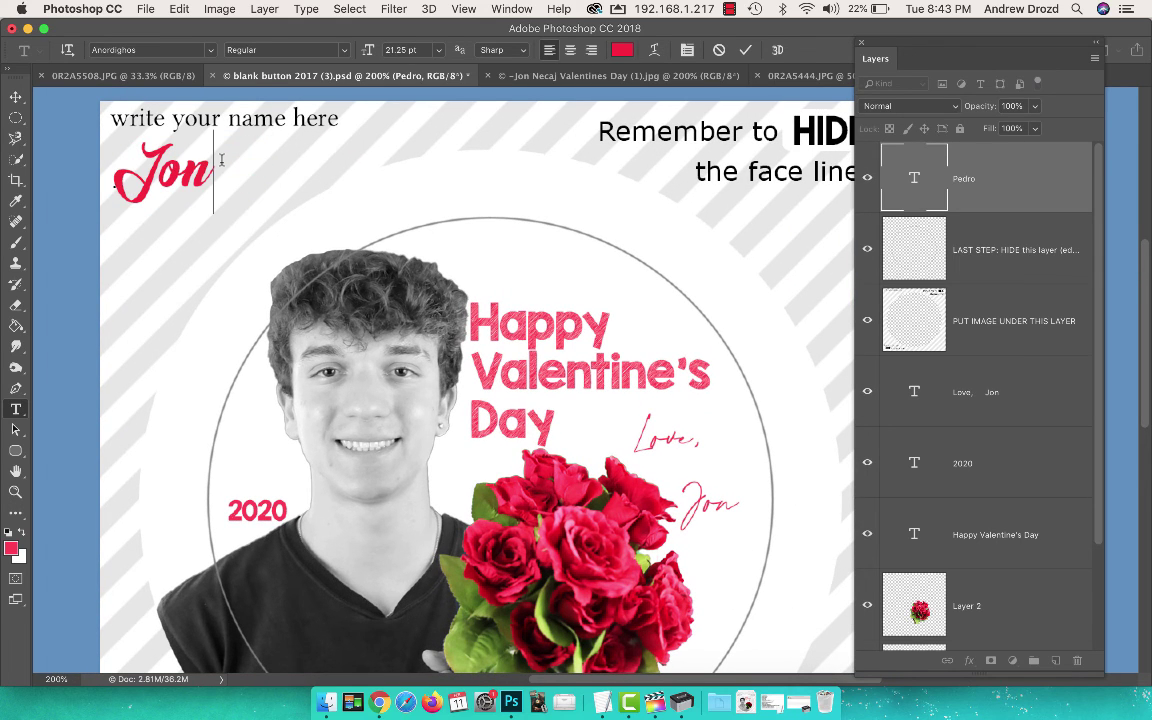
click(745, 50)
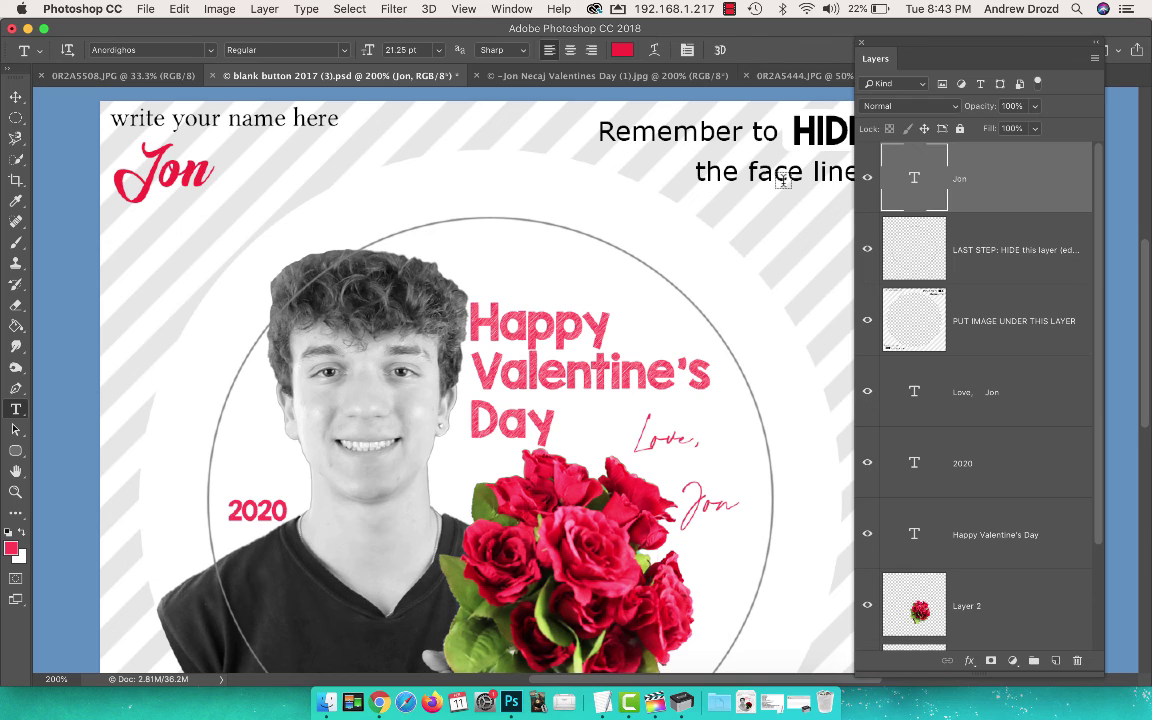
Hide the "LAST STEP: HIDE this layer" face-line layer and compare the whole button with the earlier Valentine's Day example.
scroll(700, 160, right, 2)
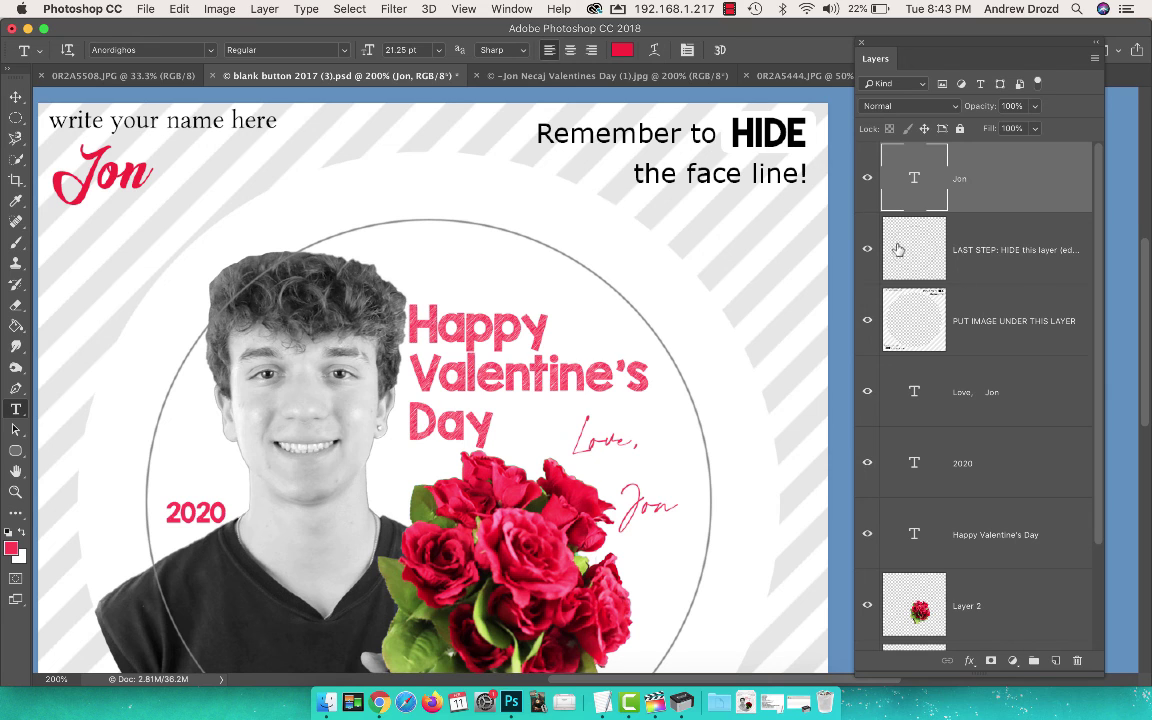
click(867, 250)
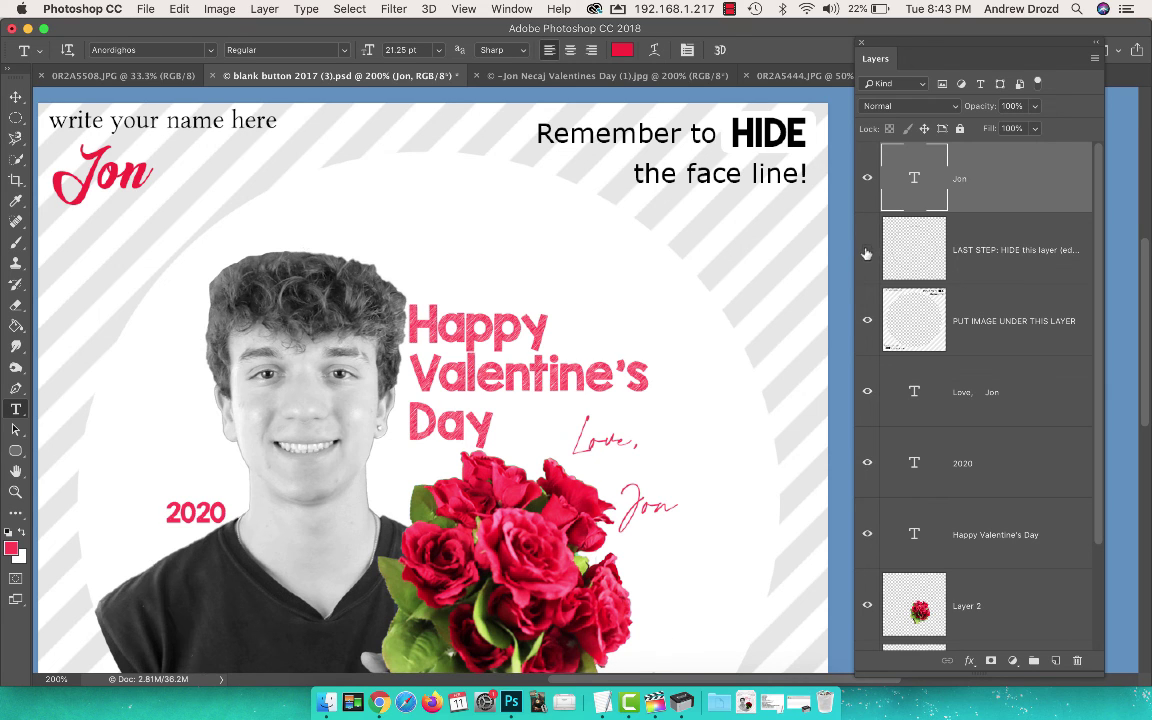
key(super+minus)
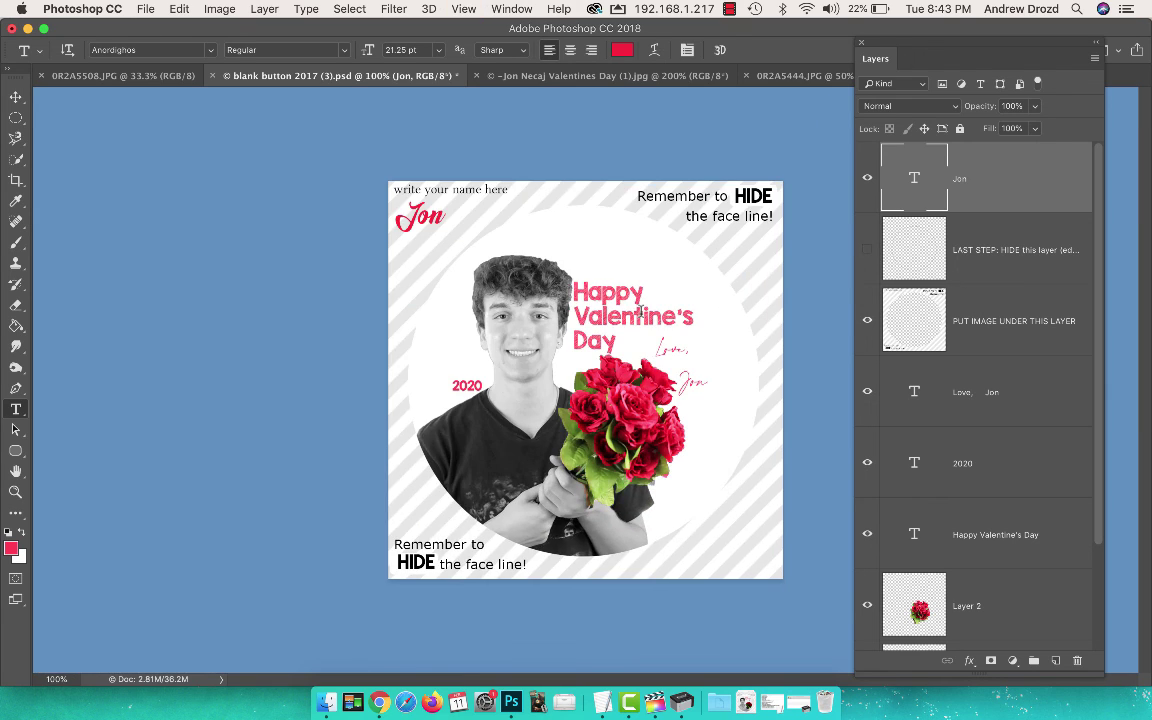
click(563, 76)
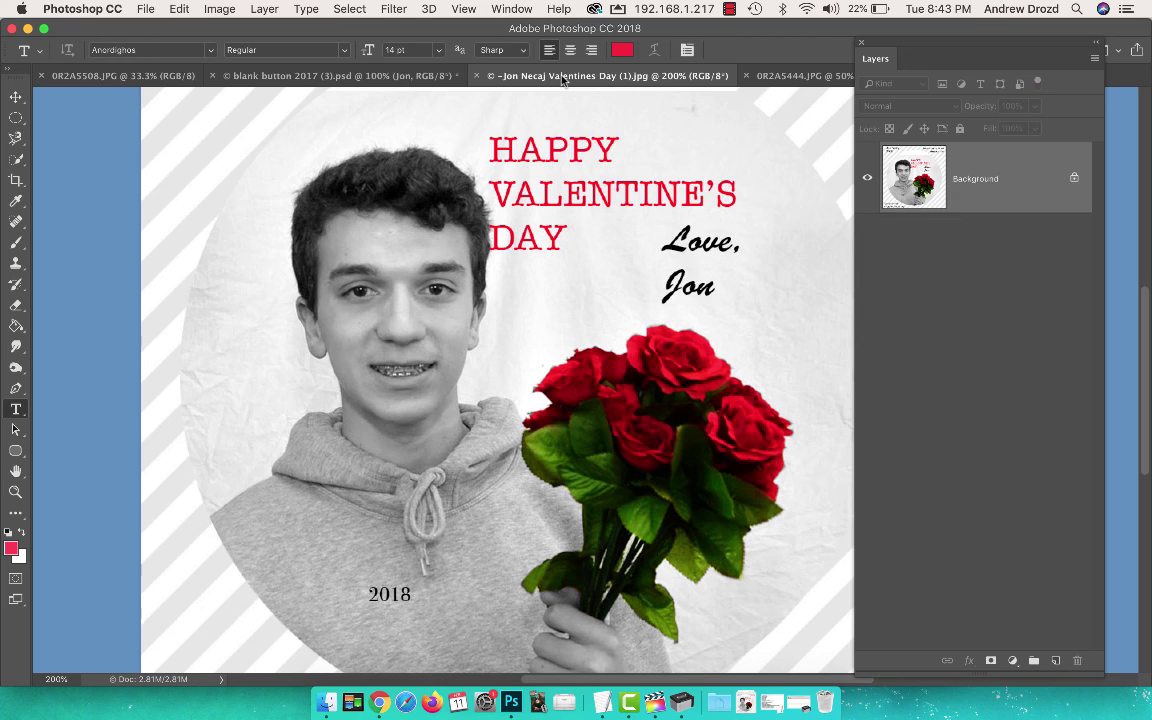
click(428, 78)
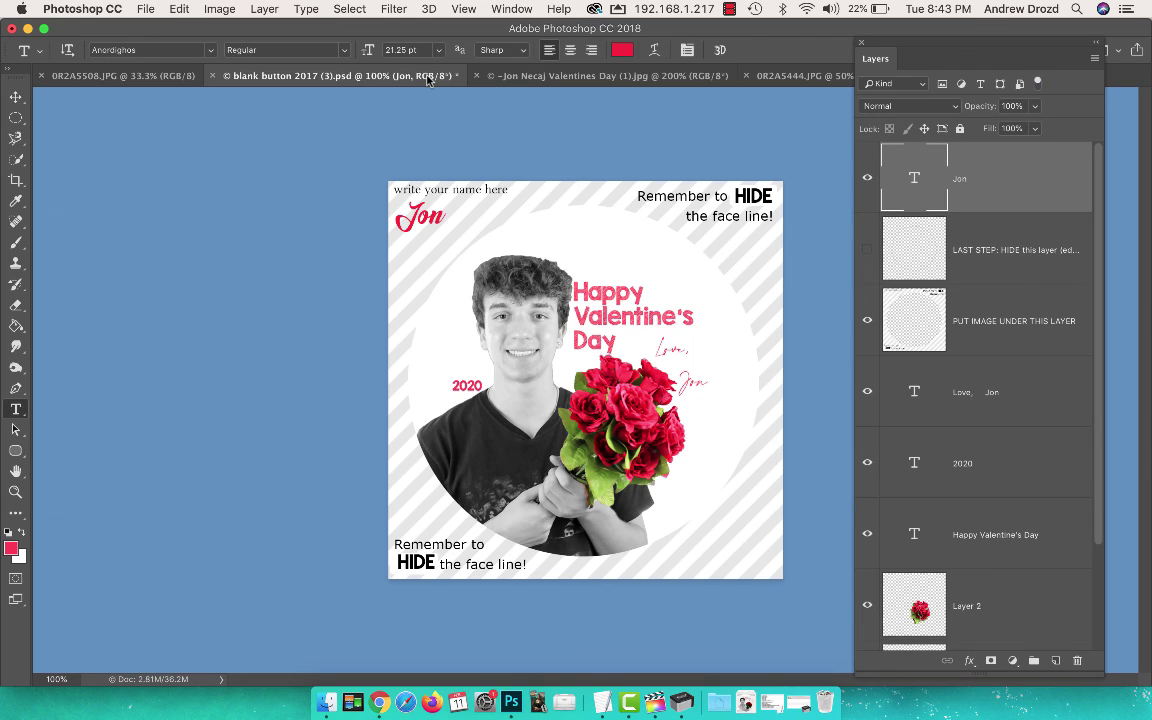